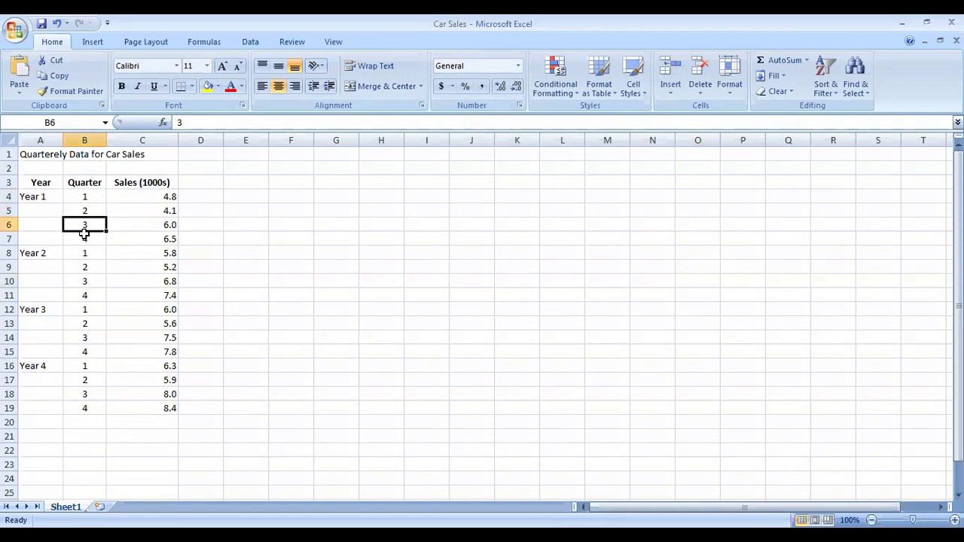
Insert a 2-D Line with Markers chart from the car sales table and place it beside the data, near row 3.
{"action": "left_click", "coordinate": [80, 249]}
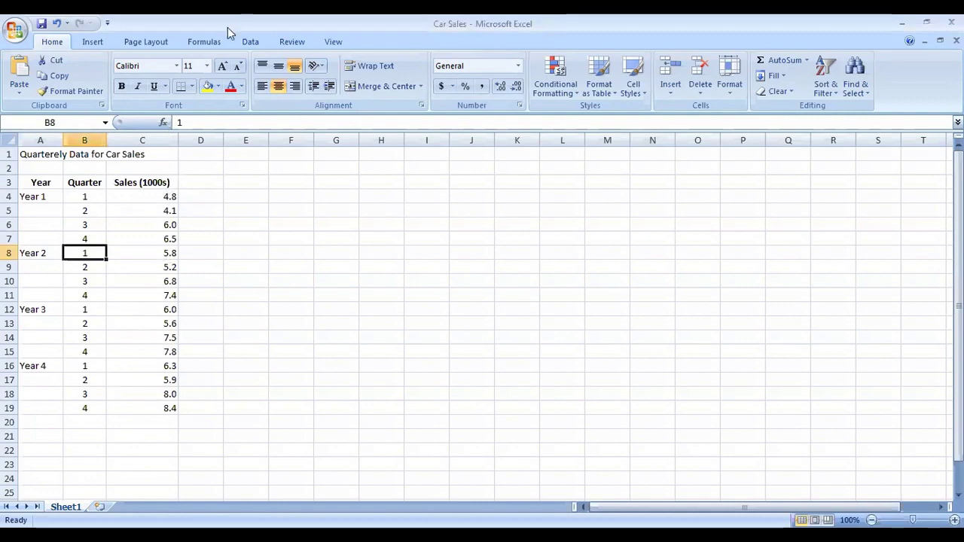
{"action": "left_click", "coordinate": [92, 42]}
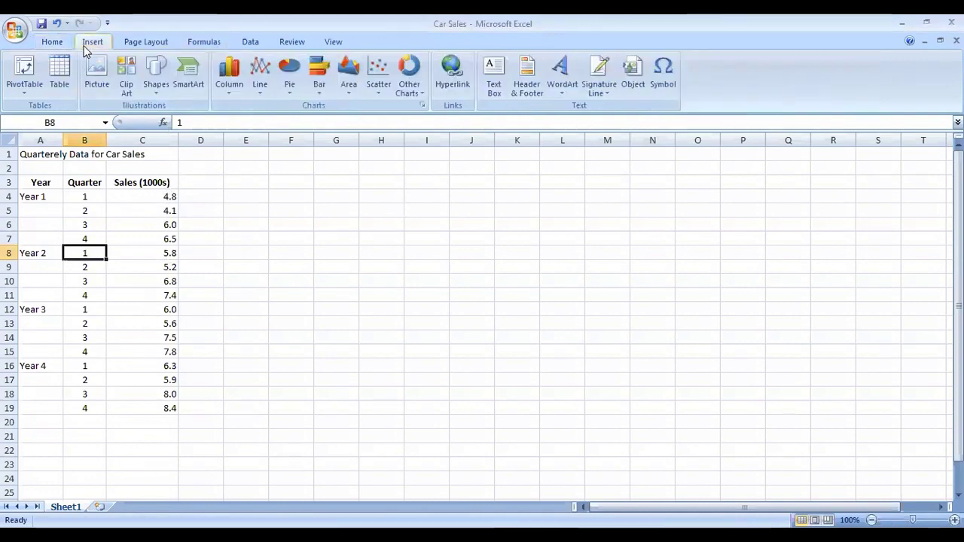
{"action": "left_click", "coordinate": [260, 79]}
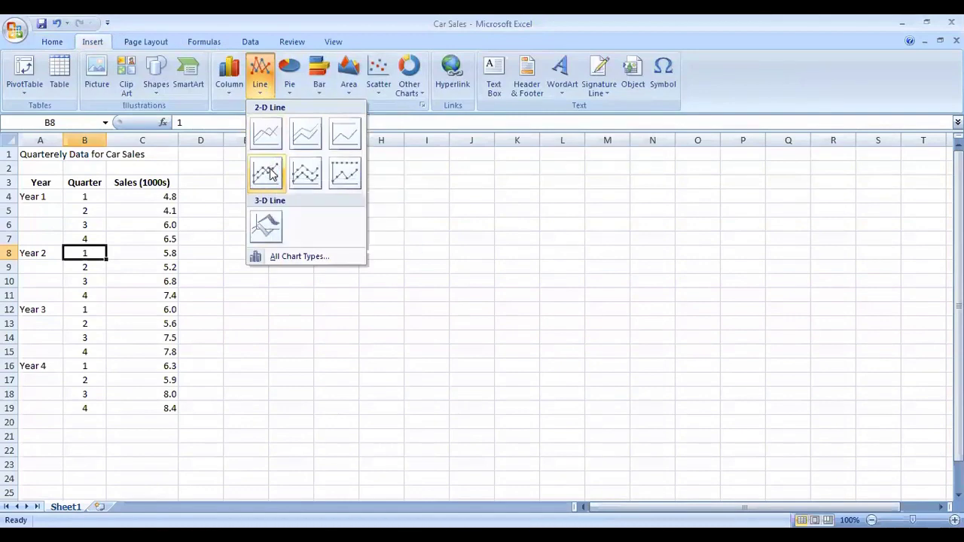
{"action": "left_click", "coordinate": [268, 170]}
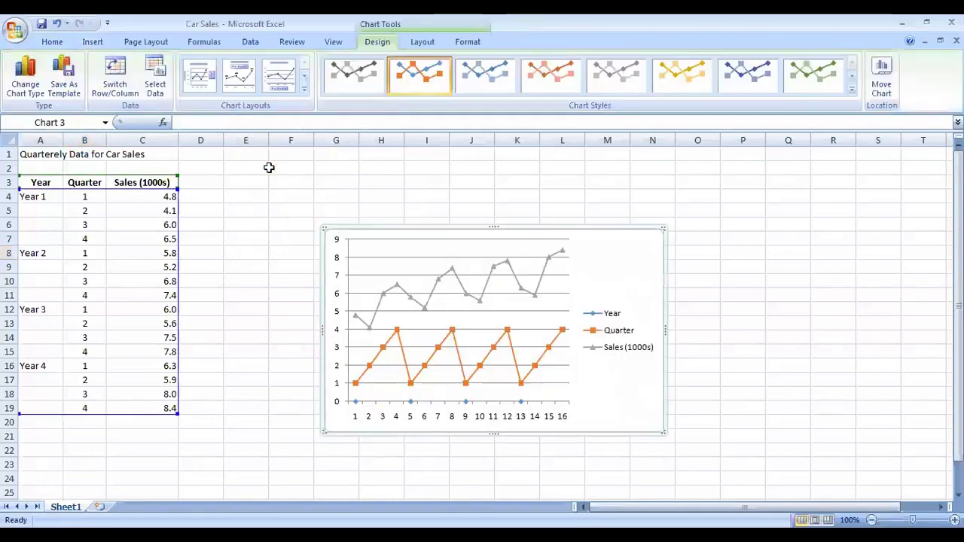
{"action": "left_click_drag", "start_coordinate": [404, 227], "coordinate": [370, 179]}
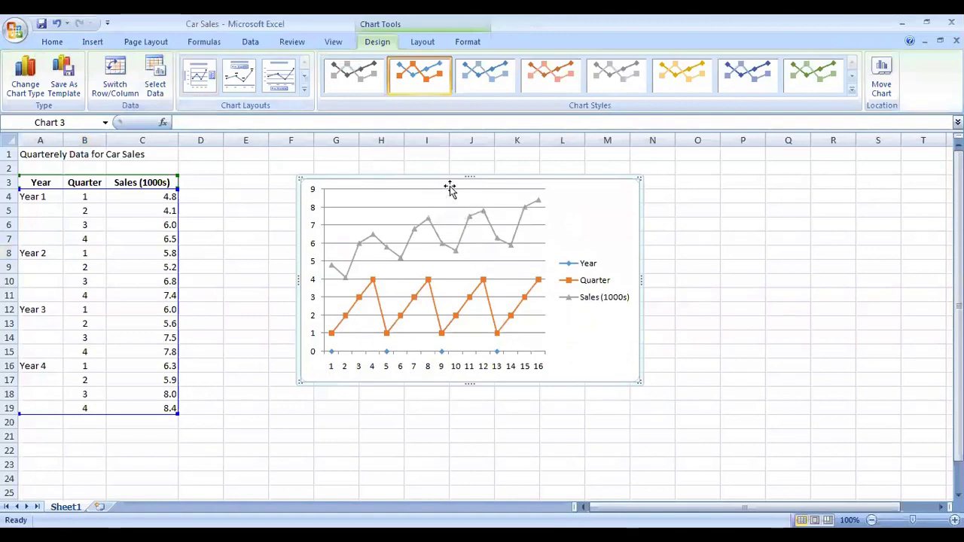
{"action": "left_click_drag", "start_coordinate": [444, 181], "coordinate": [416, 173]}
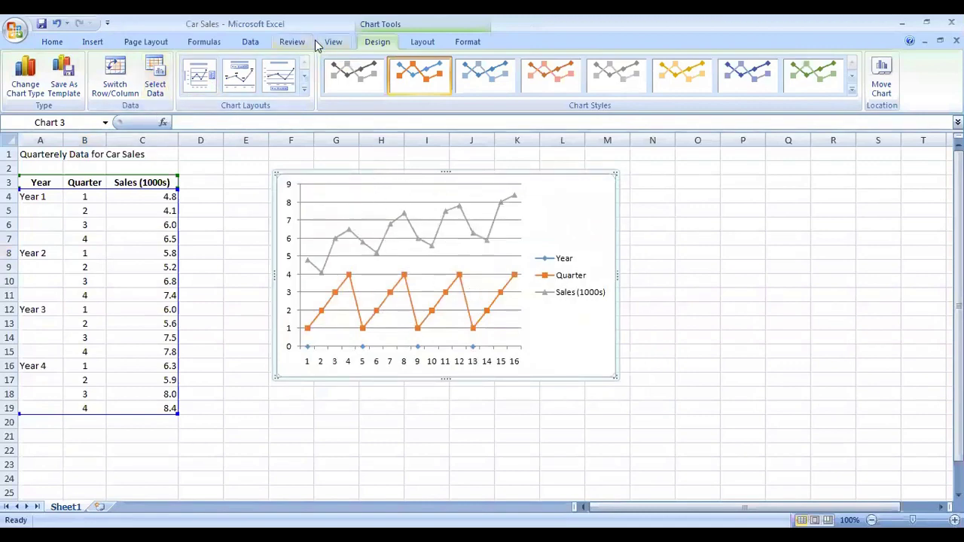
Remove the Quarter and Year series from the chart's data source.
{"action": "left_click", "coordinate": [162, 90]}
{"action": "left_click", "coordinate": [613, 218]}
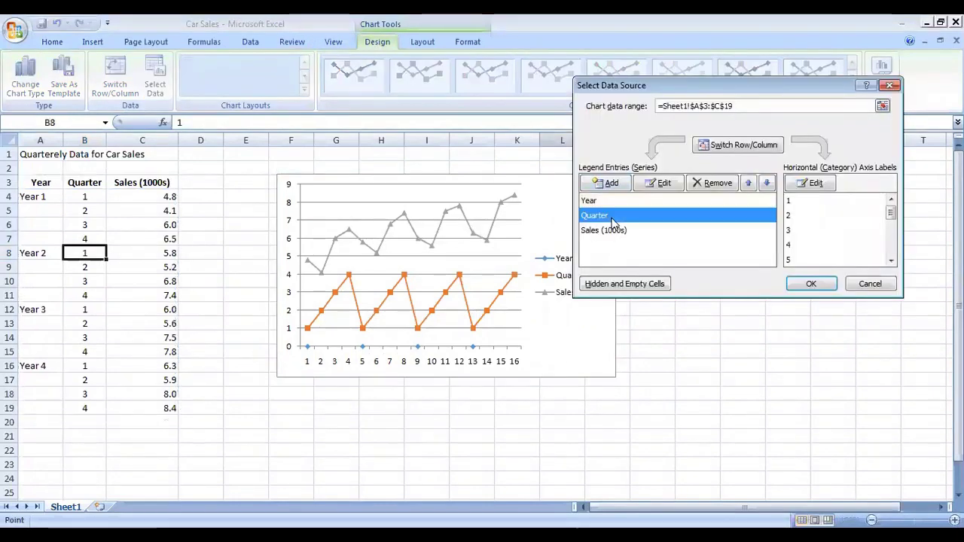
{"action": "left_click", "coordinate": [707, 185]}
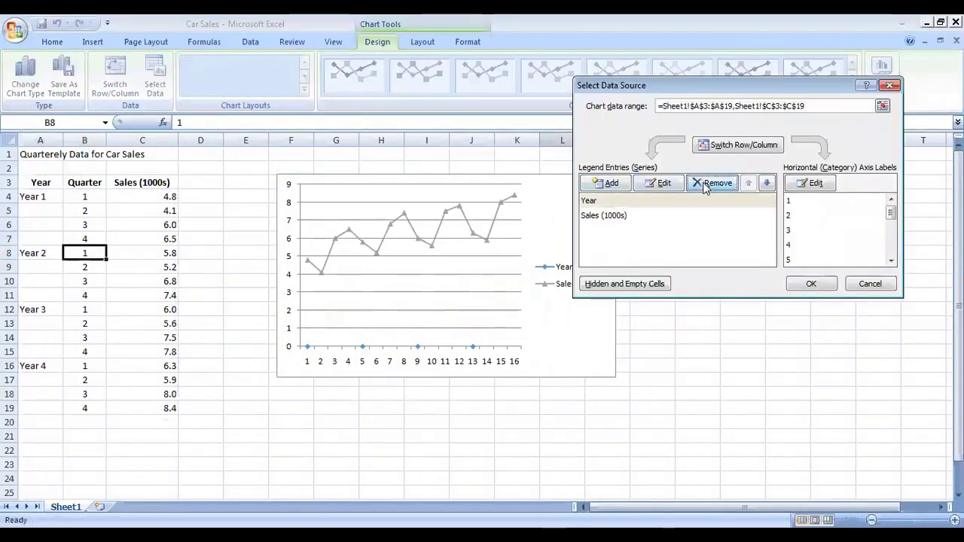
{"action": "left_click", "coordinate": [706, 185]}
{"action": "left_click", "coordinate": [806, 202]}
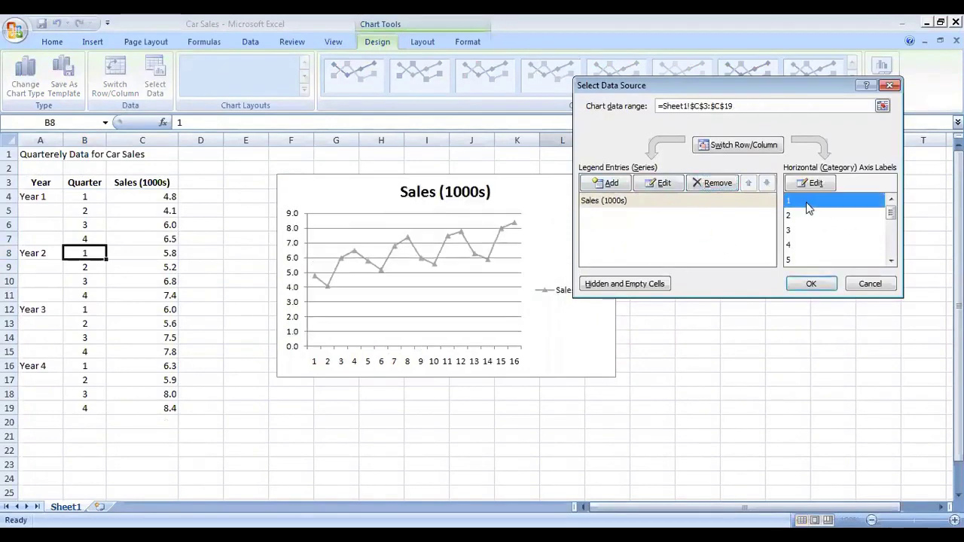
{"action": "left_click", "coordinate": [811, 186]}
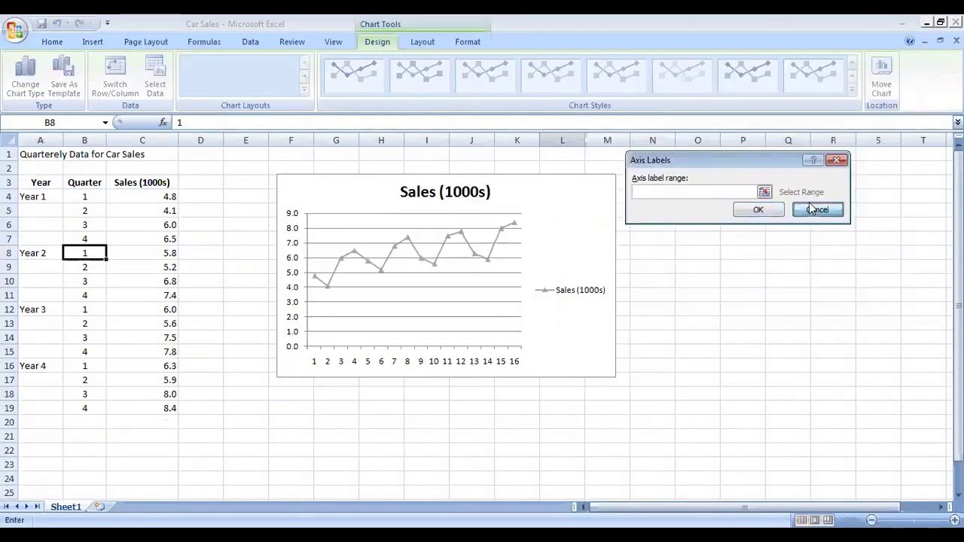
{"action": "left_click", "coordinate": [812, 209]}
Remove the remaining Sales (1000s) series from the chart's data source.
{"action": "left_click", "coordinate": [602, 200]}
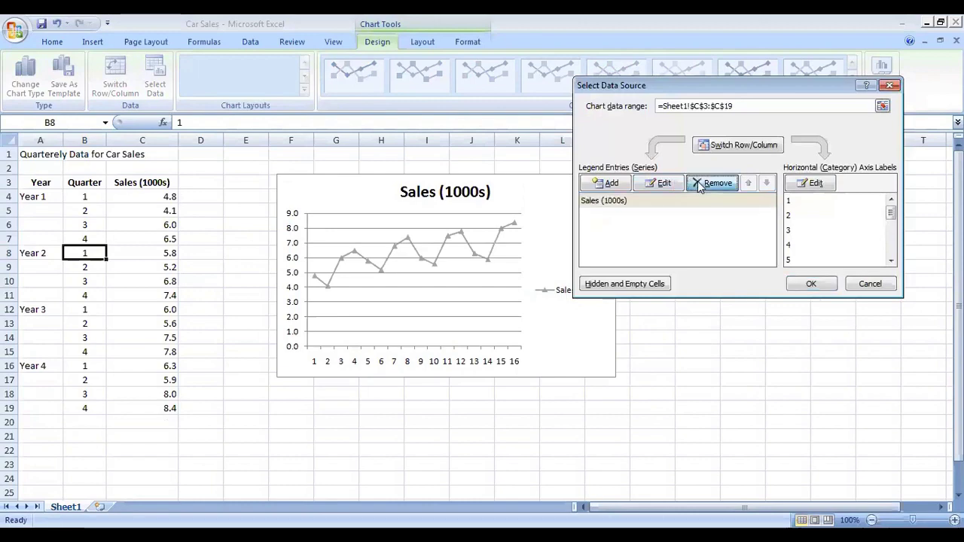
{"action": "left_click", "coordinate": [713, 183]}
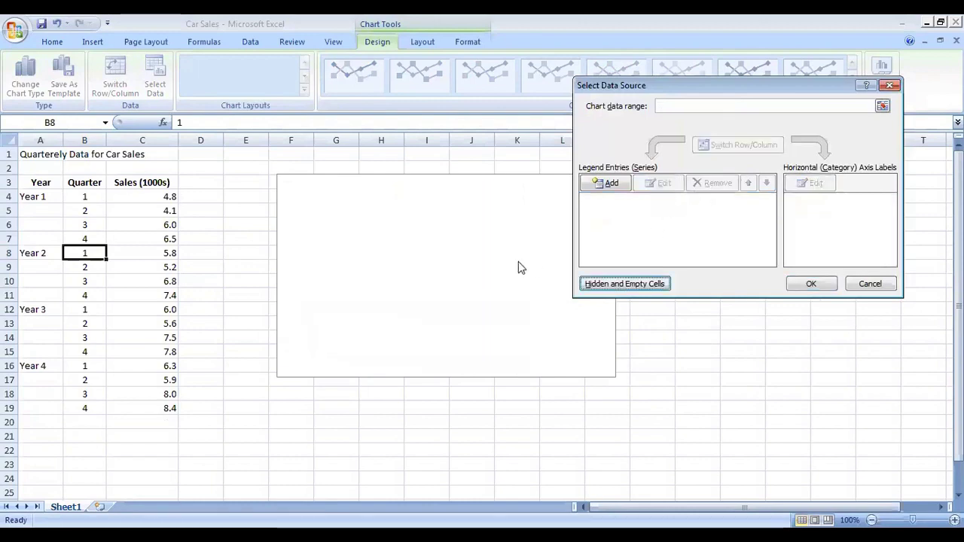
{"action": "left_click", "coordinate": [610, 184]}
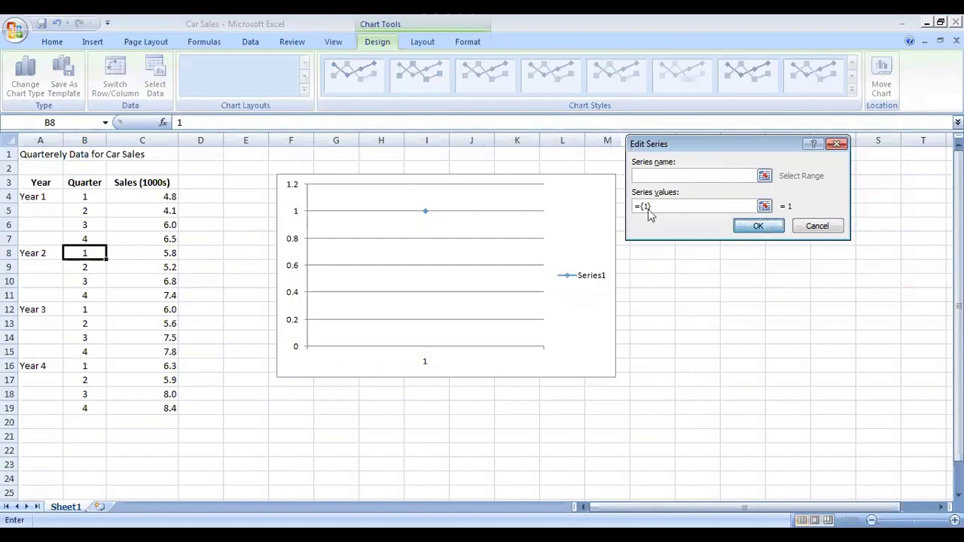
{"action": "key", "text": "Return"}
{"action": "left_click", "coordinate": [696, 183]}
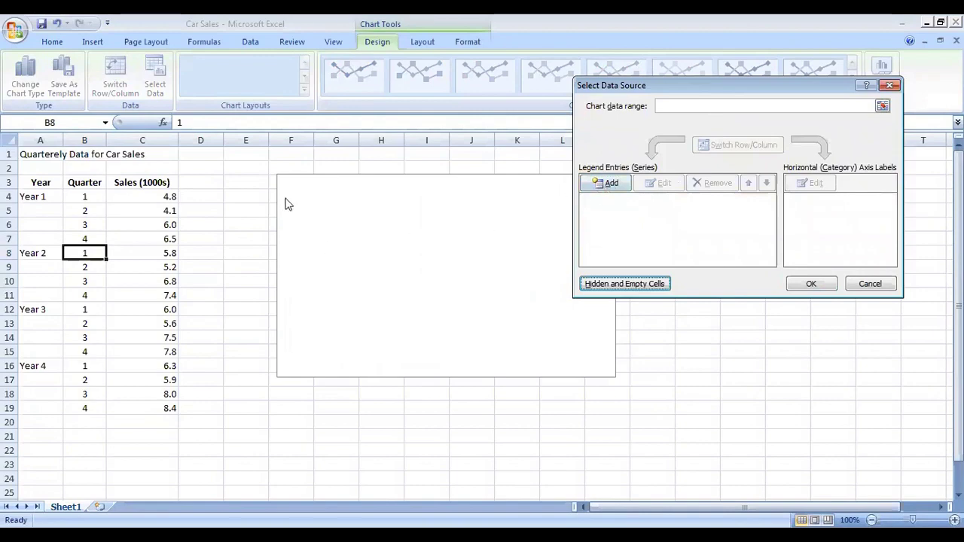
Add a chart series named from cell C3 with values from C4:C19, and apply the data source.
{"action": "left_click", "coordinate": [609, 184]}
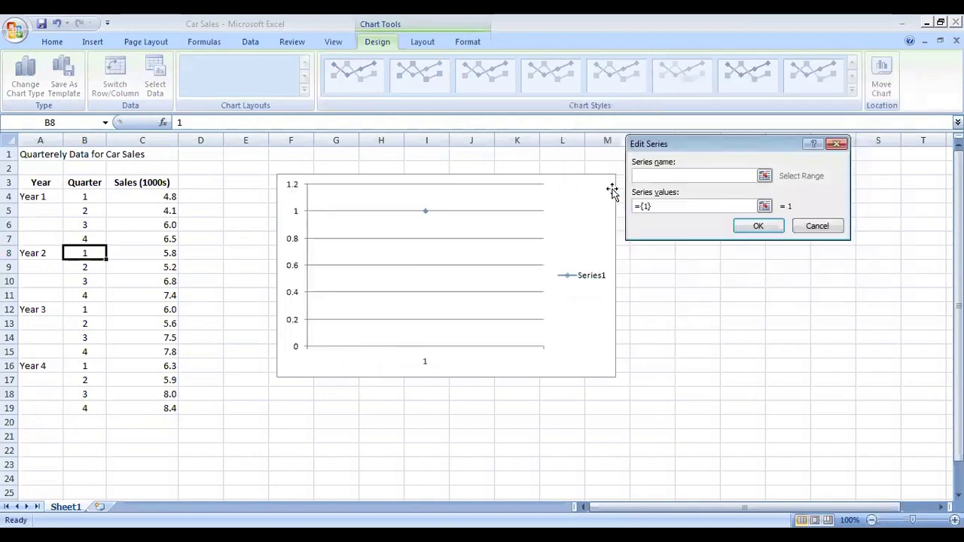
{"action": "left_click", "coordinate": [167, 183]}
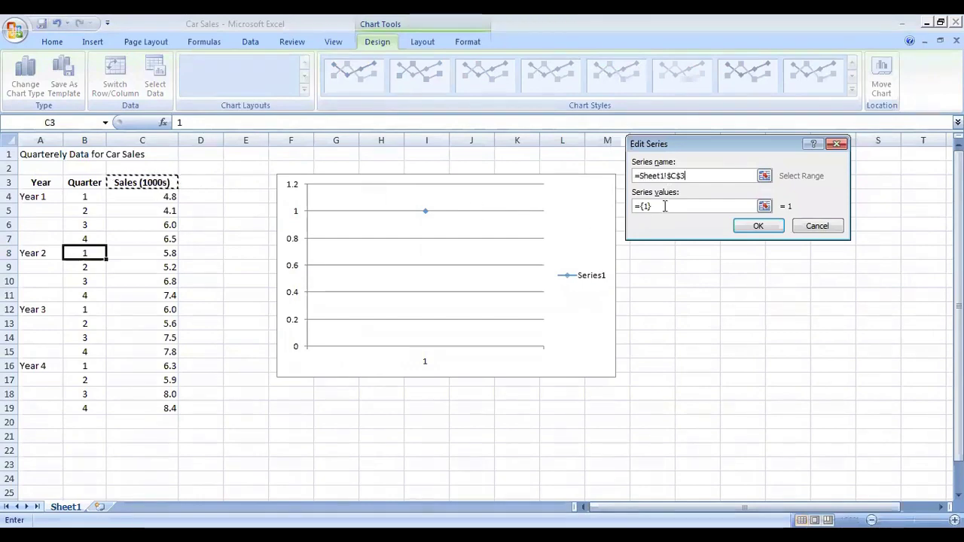
{"action": "left_click_drag", "start_coordinate": [666, 206], "coordinate": [617, 209]}
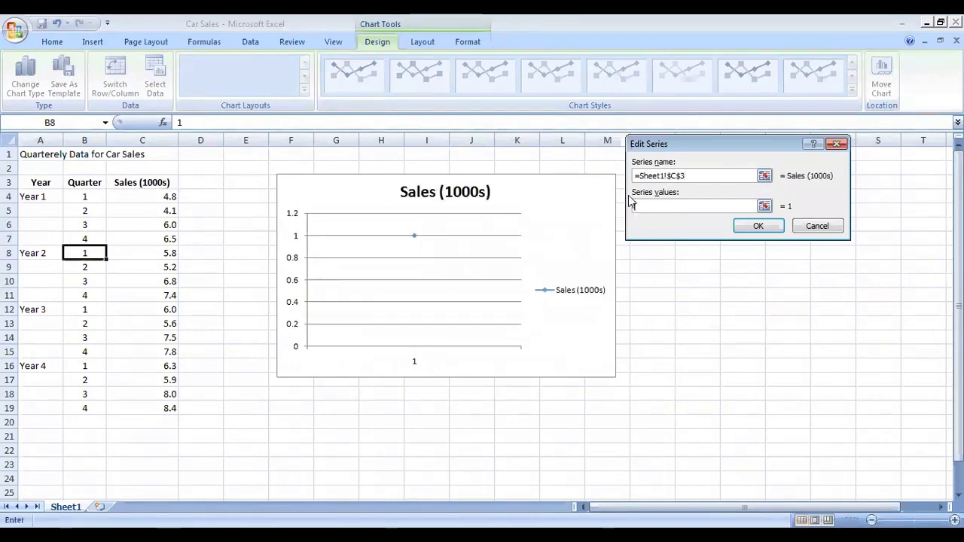
{"action": "left_click", "coordinate": [172, 194]}
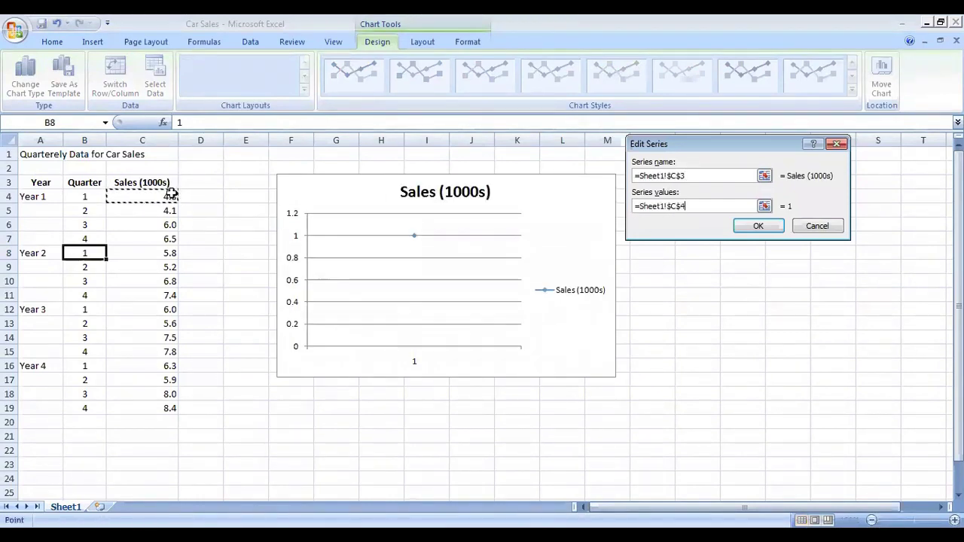
{"action": "left_click_drag", "start_coordinate": [172, 195], "coordinate": [170, 409]}
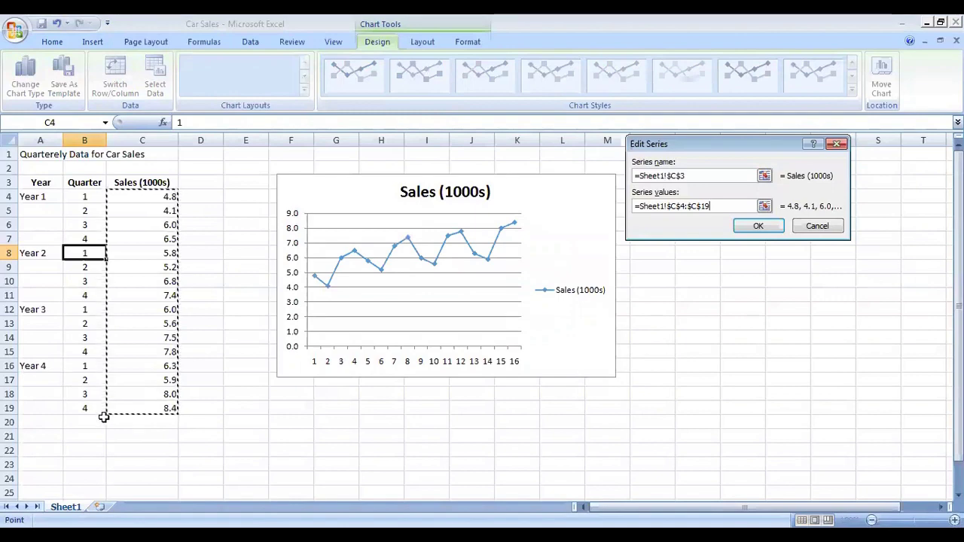
{"action": "left_click", "coordinate": [759, 226]}
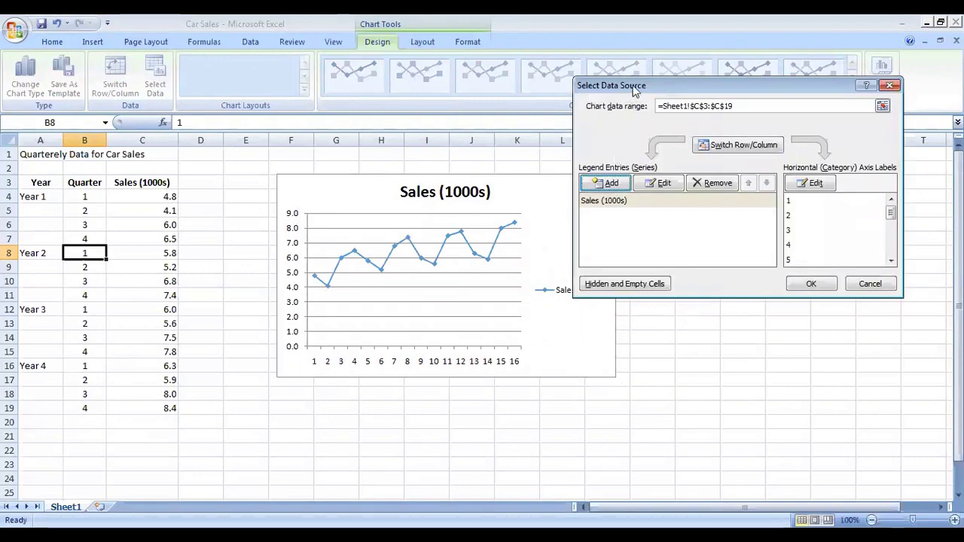
{"action": "left_click_drag", "start_coordinate": [652, 84], "coordinate": [698, 70]}
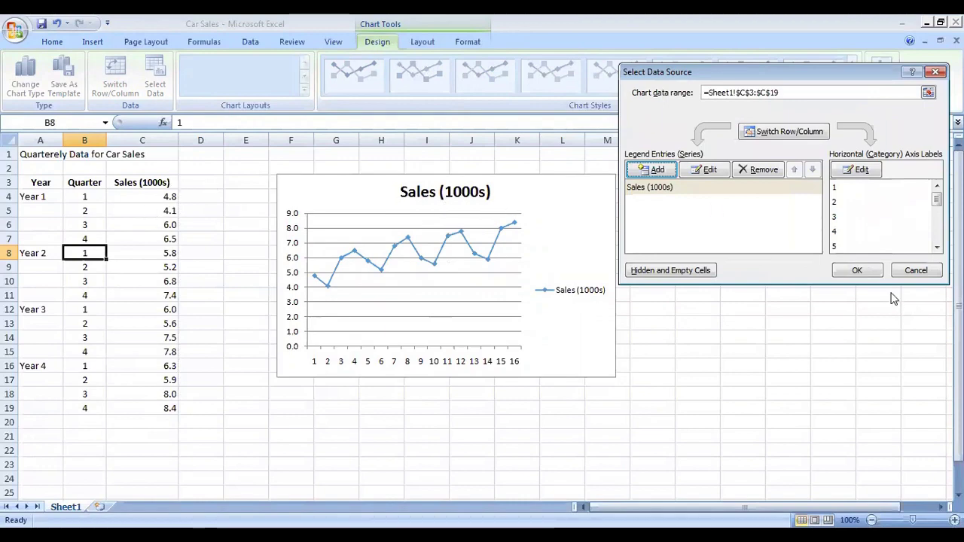
{"action": "left_click", "coordinate": [852, 270]}
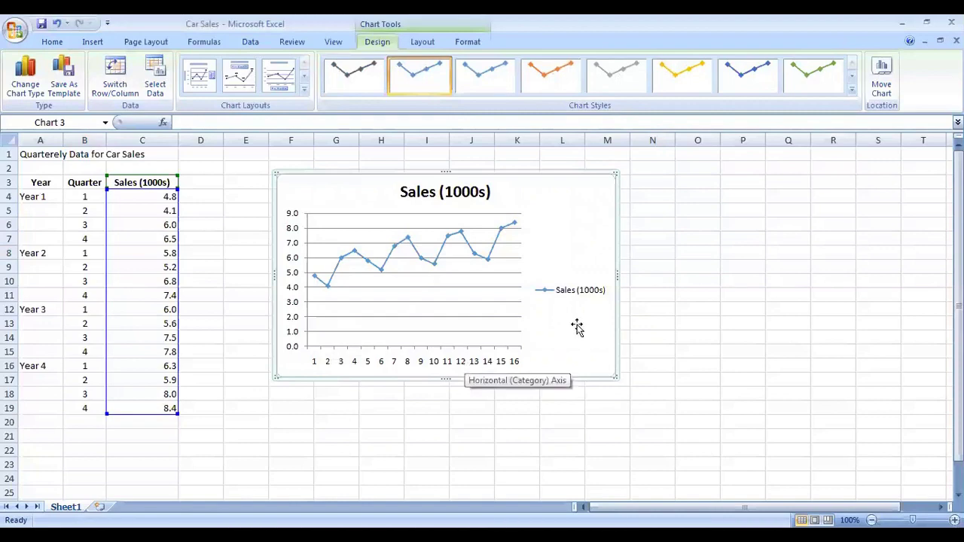
Set the chart's horizontal axis label range to A3:B19, including the Year and Quarter headers.
{"action": "left_click", "coordinate": [155, 75]}
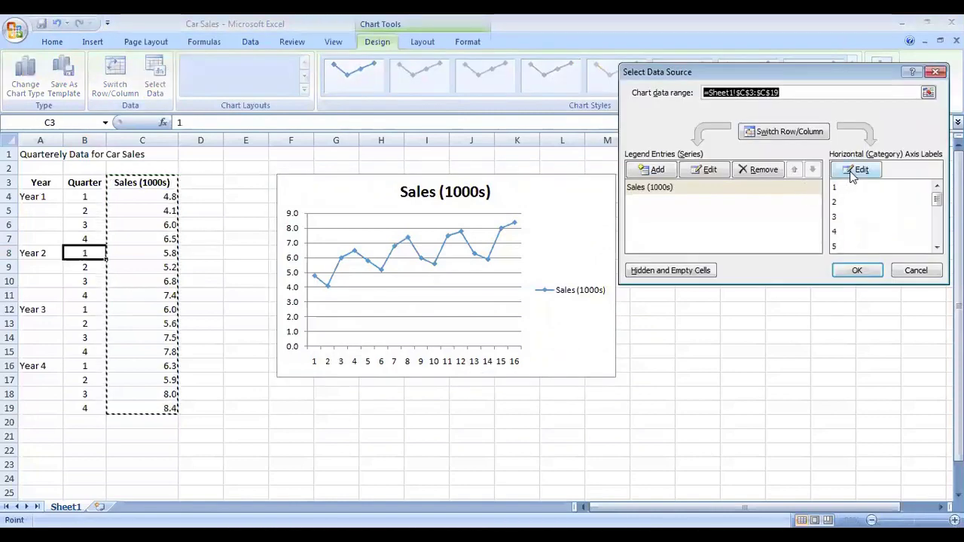
{"action": "left_click", "coordinate": [836, 190]}
{"action": "left_click", "coordinate": [876, 171]}
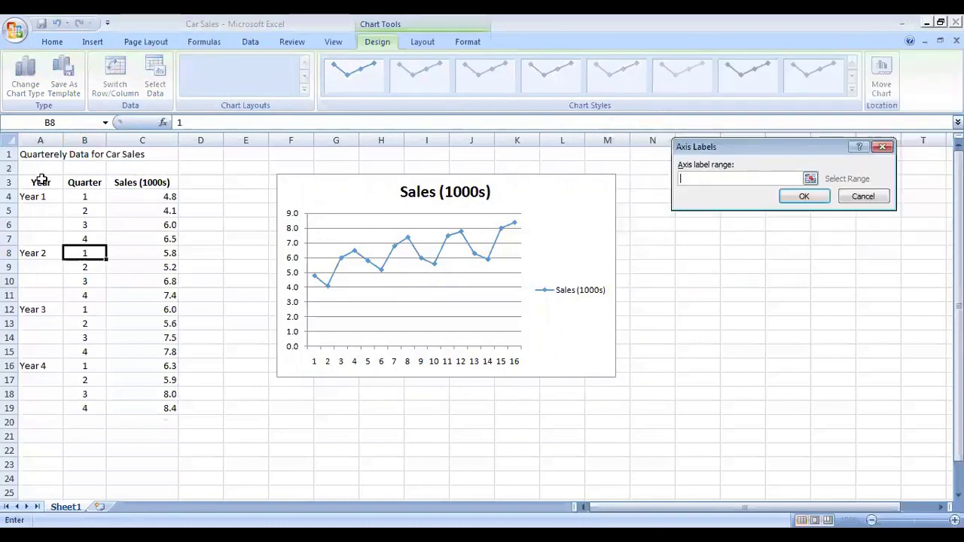
{"action": "left_click_drag", "start_coordinate": [42, 180], "coordinate": [84, 408]}
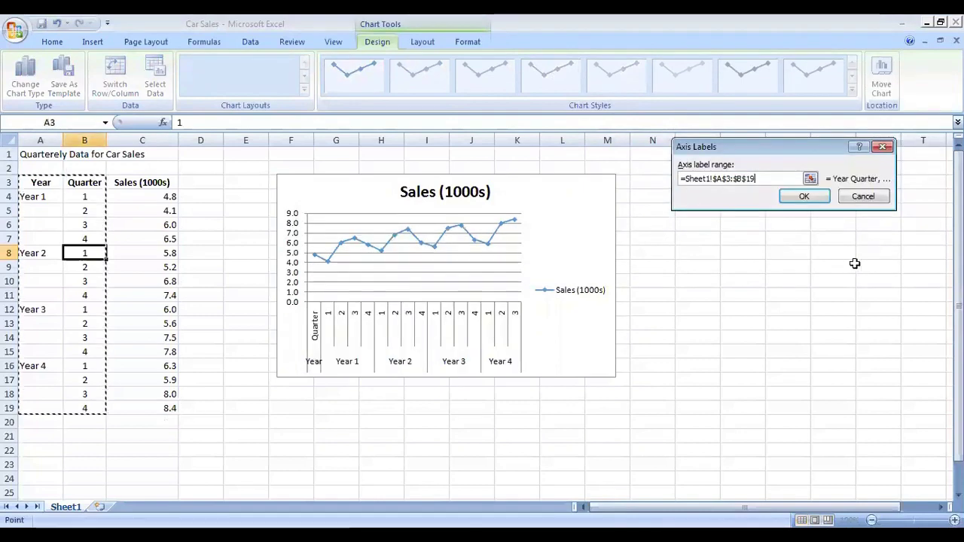
{"action": "left_click", "coordinate": [812, 196]}
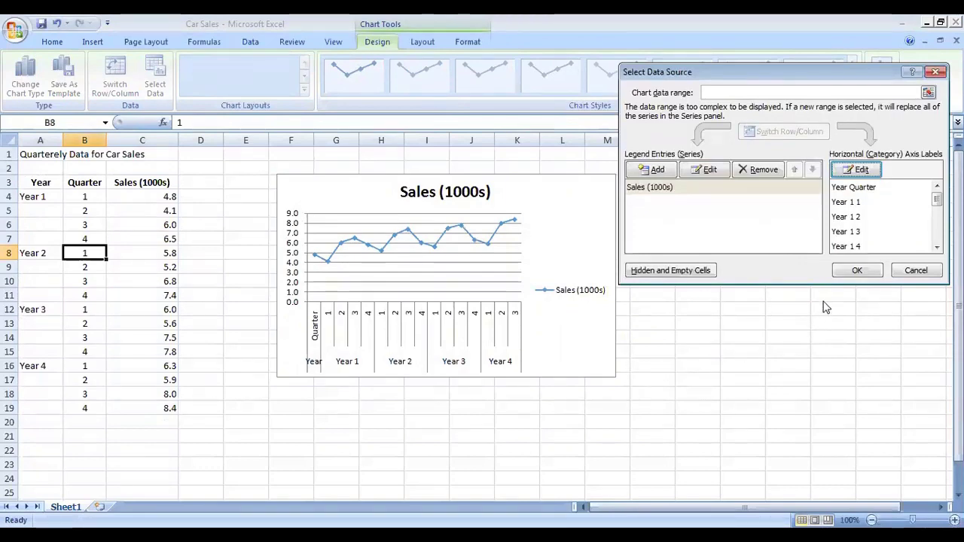
Set the horizontal axis label range to A4:B19, without the header row, and apply the data source.
{"action": "left_click", "coordinate": [861, 171]}
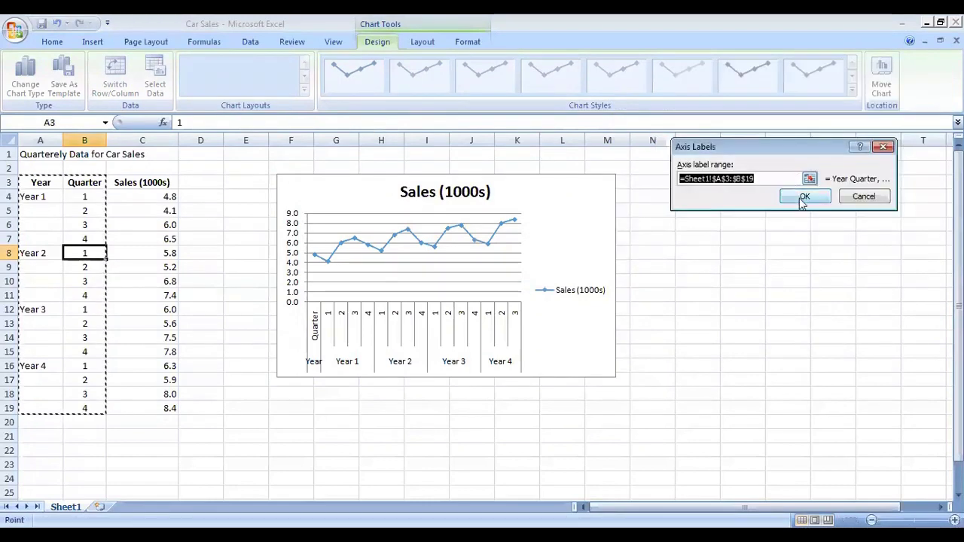
{"action": "key", "text": "Delete"}
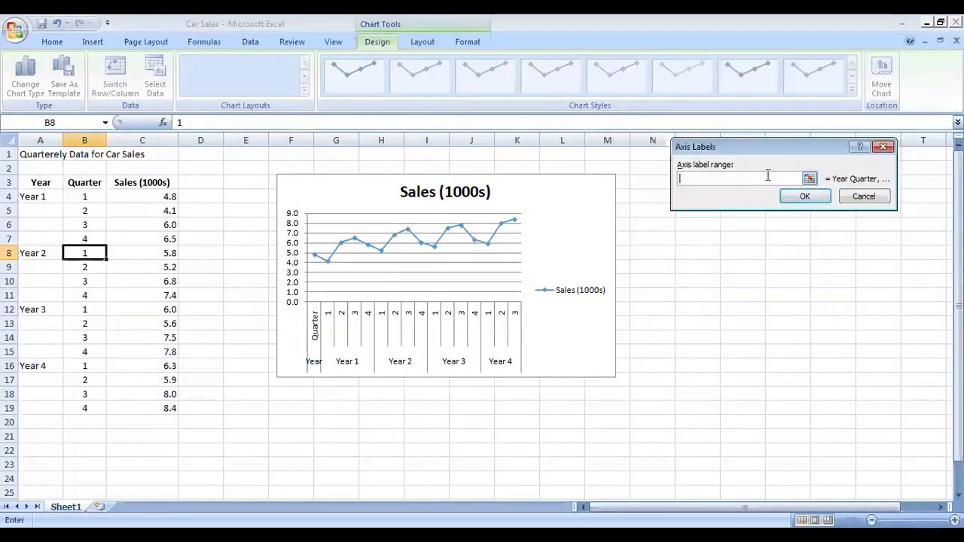
{"action": "left_click_drag", "start_coordinate": [48, 198], "coordinate": [84, 407]}
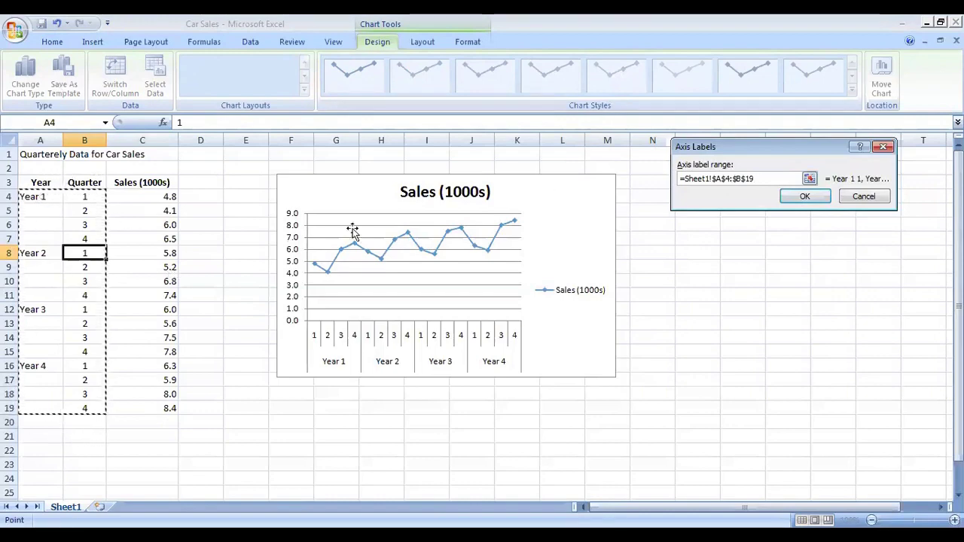
{"action": "left_click", "coordinate": [812, 200]}
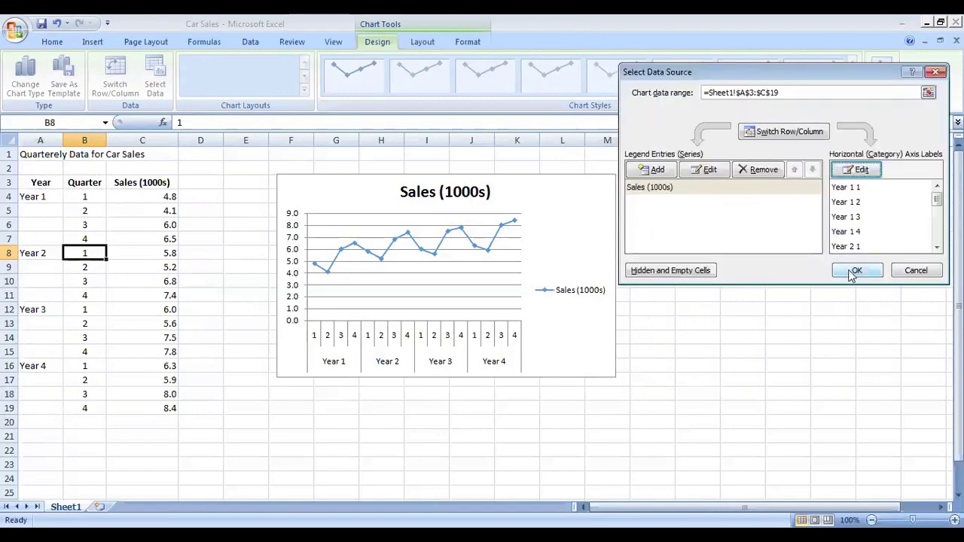
{"action": "left_click", "coordinate": [855, 272]}
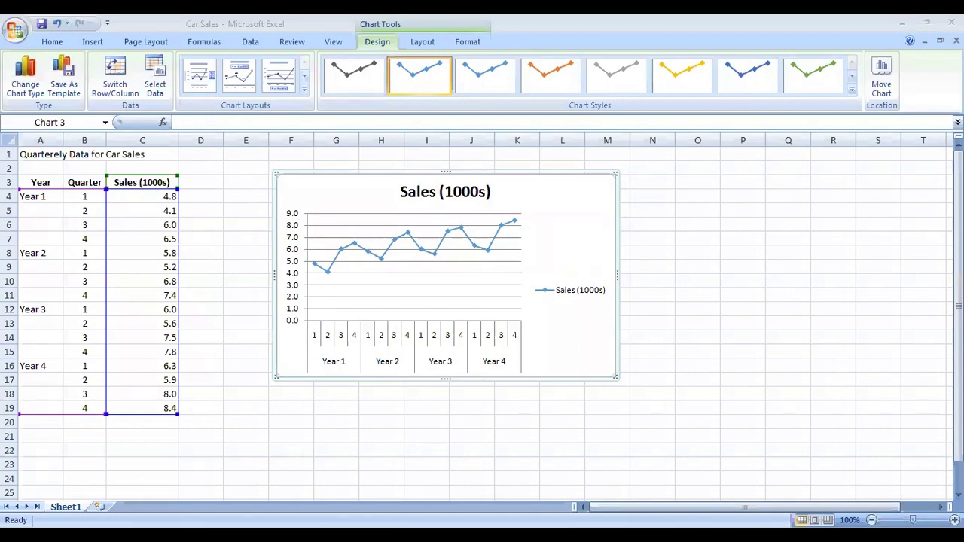
Replace the chart title with "Time Series Plot of Sales".
{"action": "left_click", "coordinate": [305, 261]}
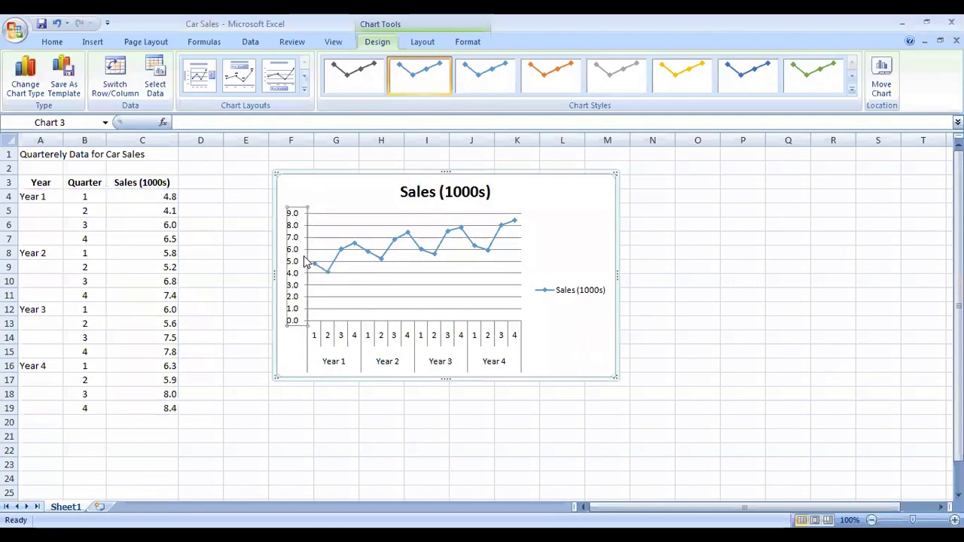
{"action": "left_click", "coordinate": [459, 189]}
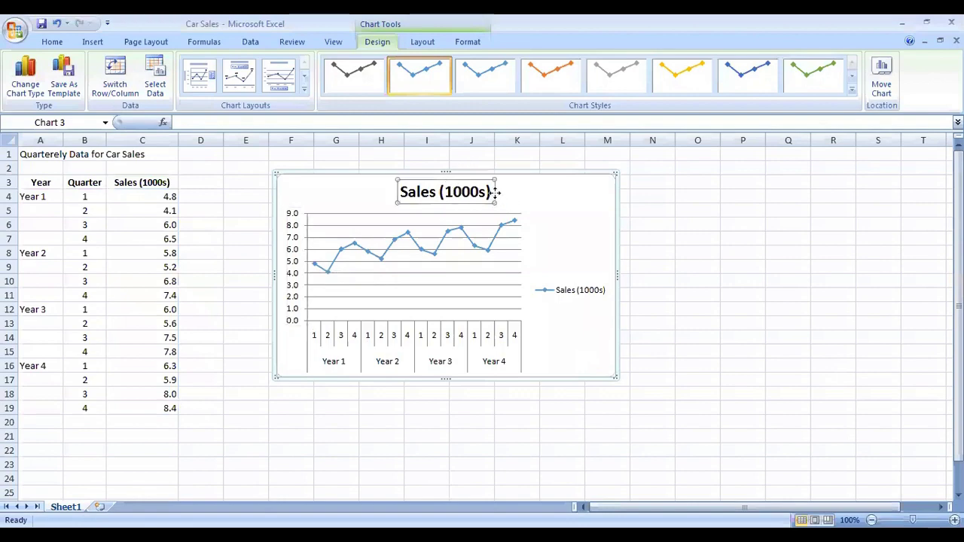
{"action": "left_click_drag", "start_coordinate": [493, 193], "coordinate": [417, 186]}
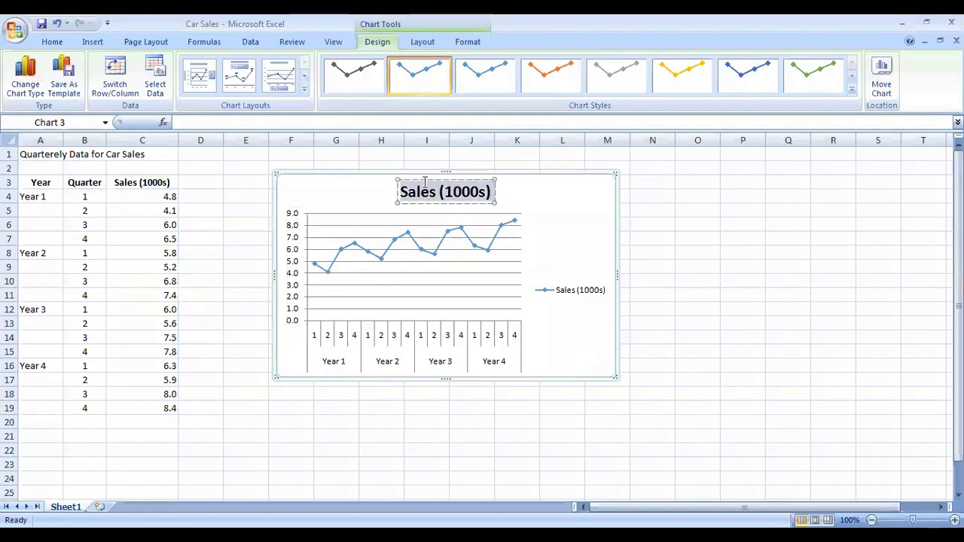
{"action": "key", "text": "Delete"}
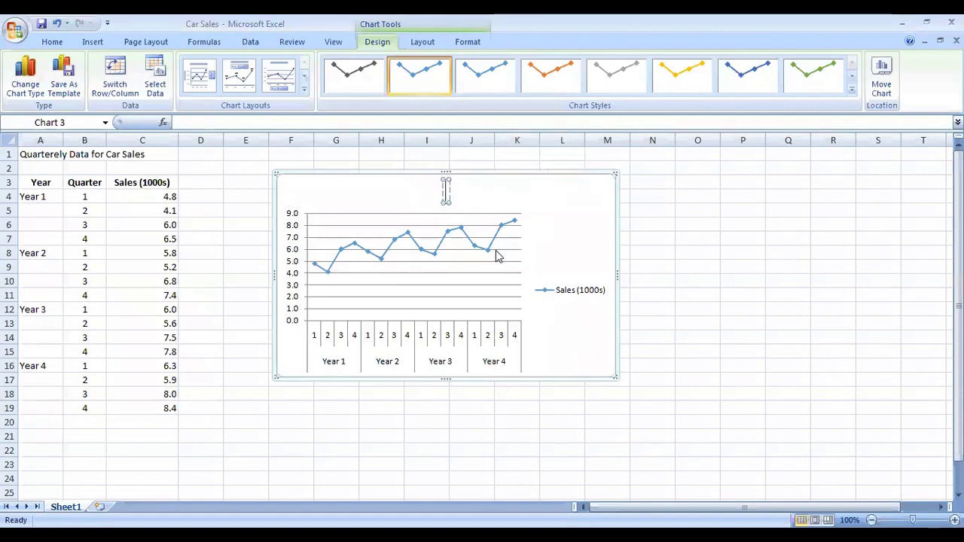
{"action": "key", "text": "Escape"}
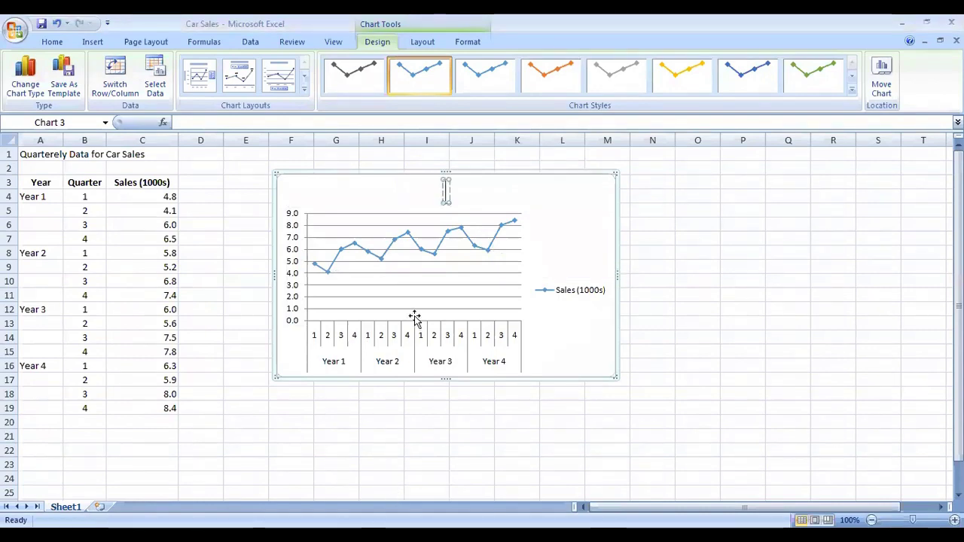
{"action": "type", "text": "Time S"}
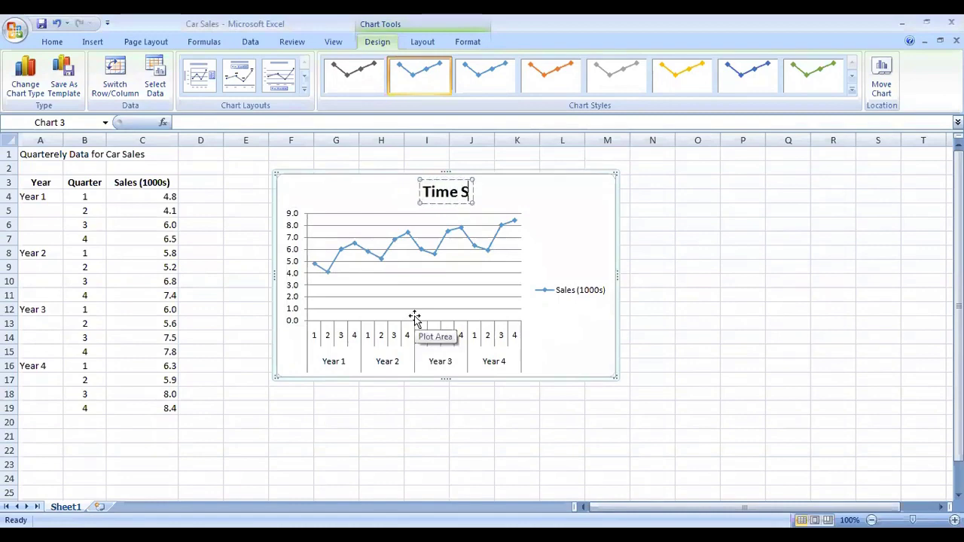
{"action": "type", "text": "eries Plot of a"}
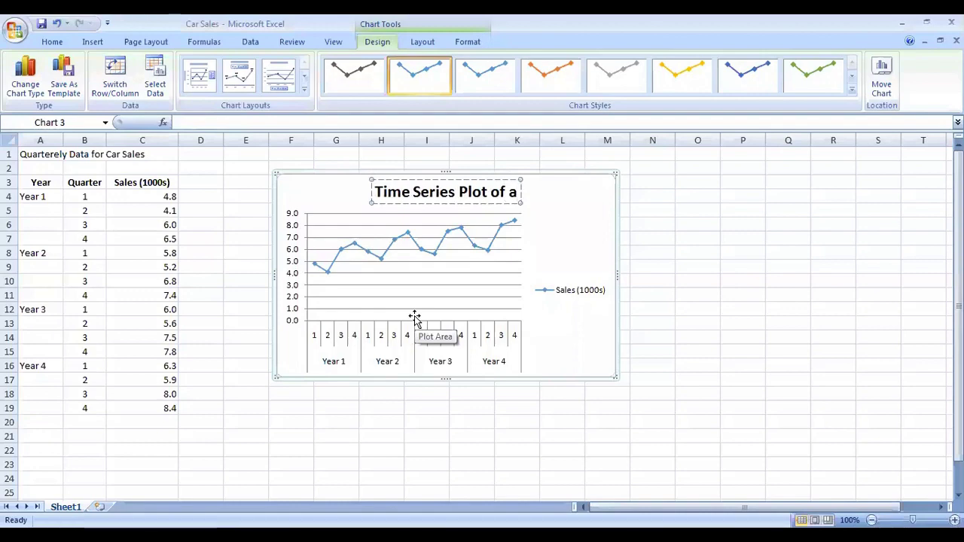
{"action": "key", "text": "BackSpace"}
{"action": "type", "text": "Sake"}
{"action": "key", "text": "BackSpace"}
{"action": "key", "text": "BackSpace"}
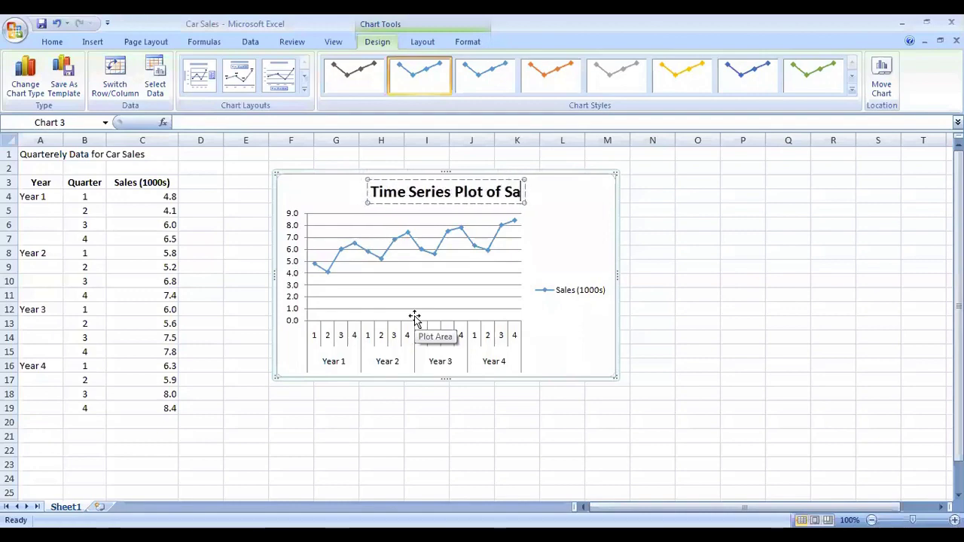
{"action": "type", "text": "les"}
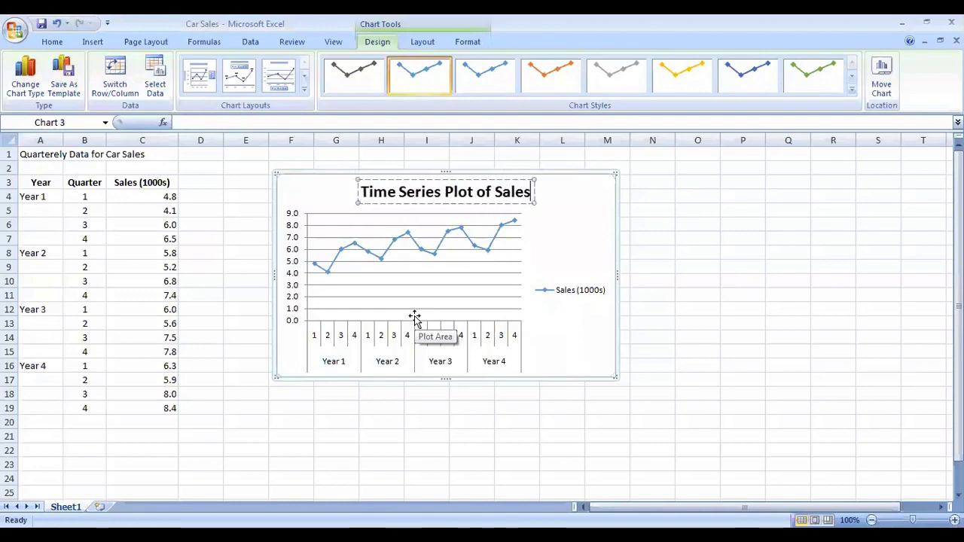
{"action": "key", "text": "Escape"}
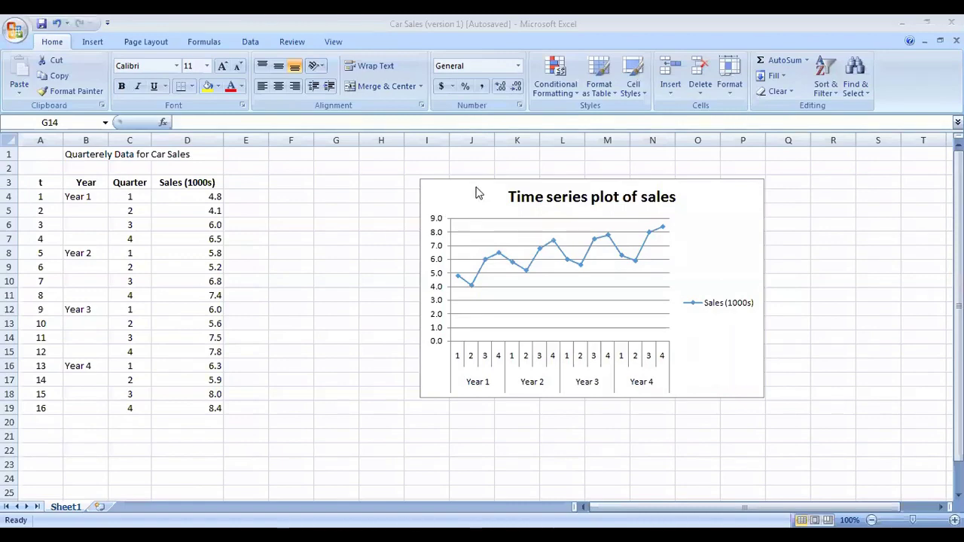
Move the chart farther away from the data table and clear the t column in A3:A19.
{"action": "left_click_drag", "start_coordinate": [486, 193], "coordinate": [594, 203]}
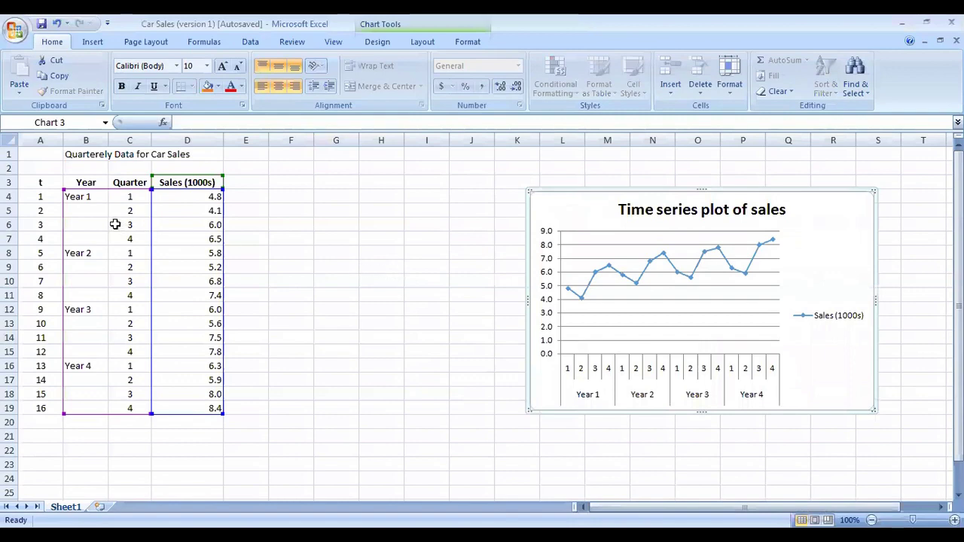
{"action": "left_click_drag", "start_coordinate": [42, 183], "coordinate": [40, 407]}
{"action": "key", "text": "Delete"}
{"action": "left_click", "coordinate": [368, 237]}
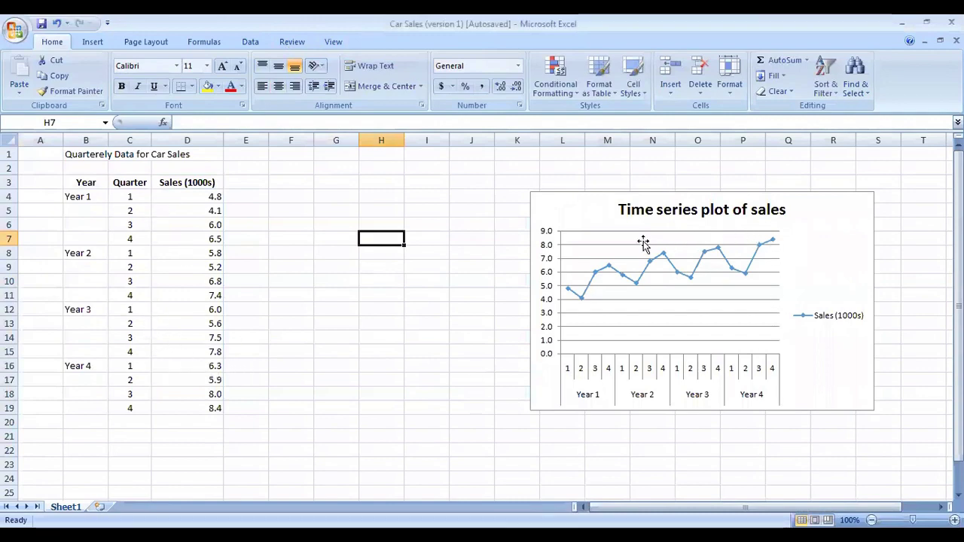
Reposition the chart over about columns L to S, beginning at row 4.
{"action": "left_click_drag", "start_coordinate": [583, 205], "coordinate": [459, 224]}
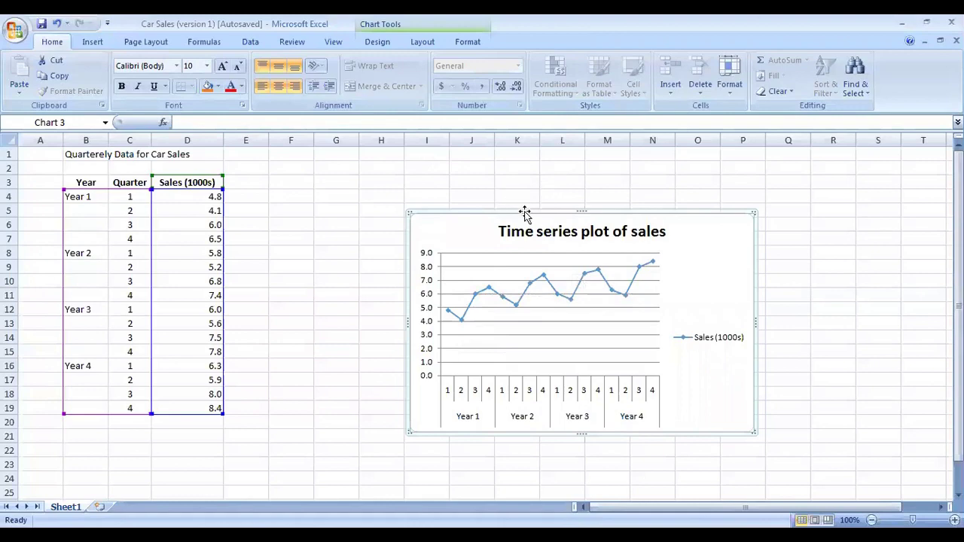
{"action": "left_click_drag", "start_coordinate": [574, 203], "coordinate": [705, 174]}
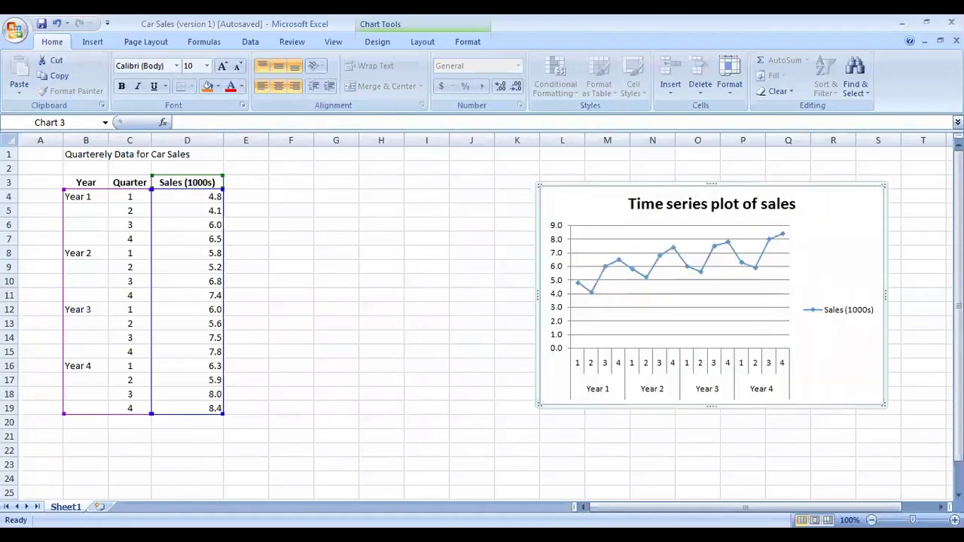
{"action": "key", "text": "alt+Tab"}
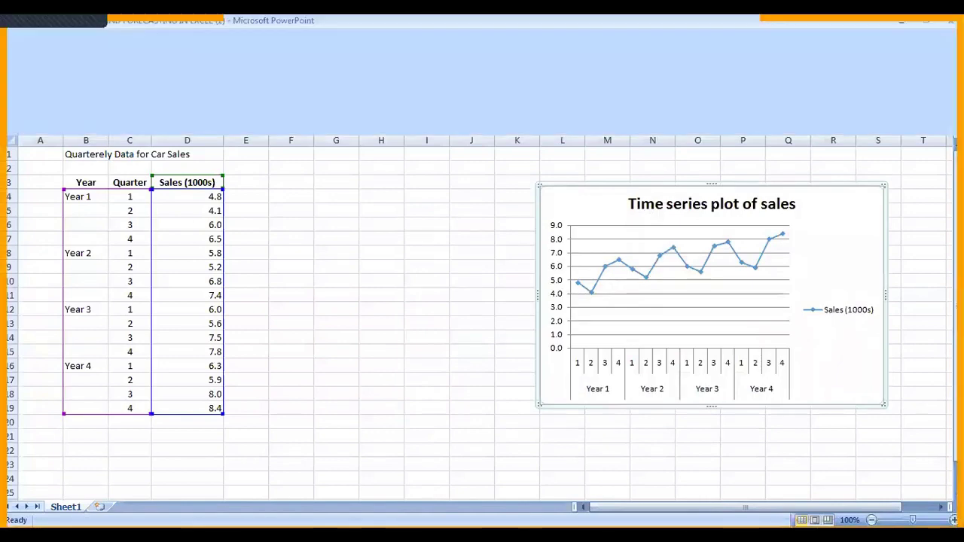
{"action": "key", "text": "alt+Tab"}
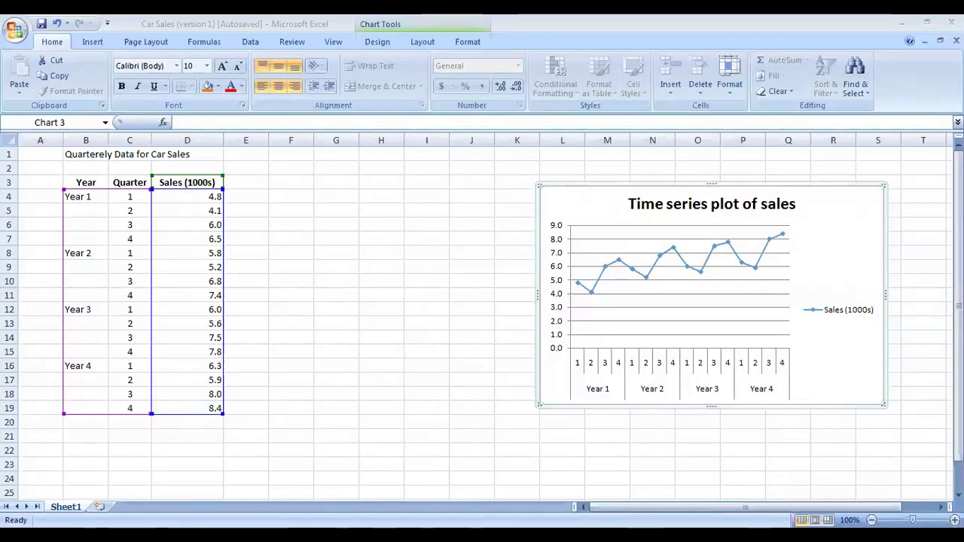
Enter the header t in A3 and the values 1 and 2 in A4 and A5.
{"action": "left_click", "coordinate": [34, 179]}
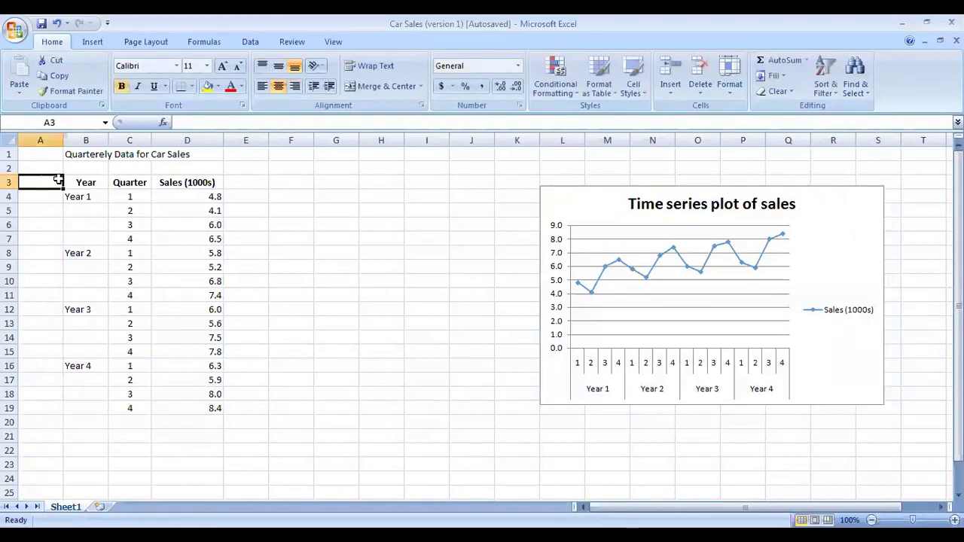
{"action": "type", "text": "t"}
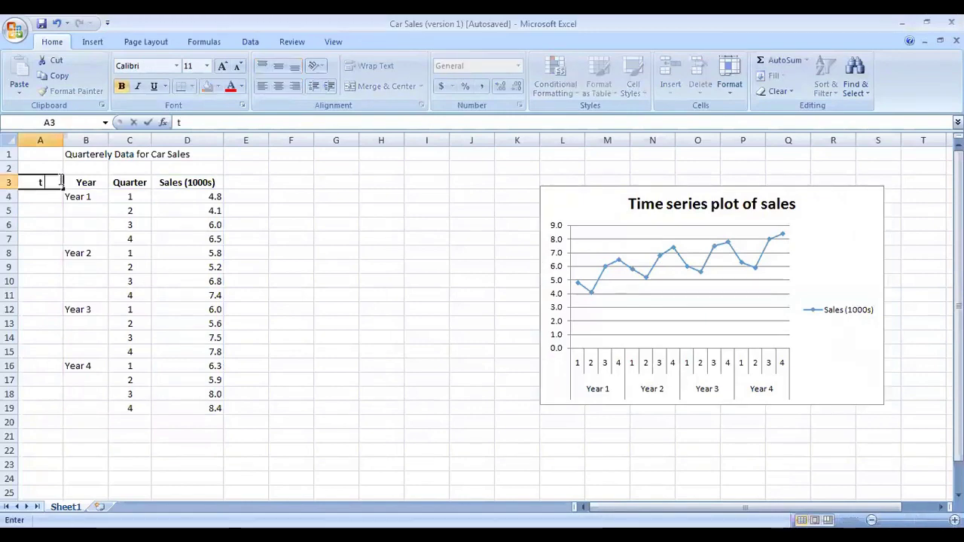
{"action": "key", "text": "Return"}
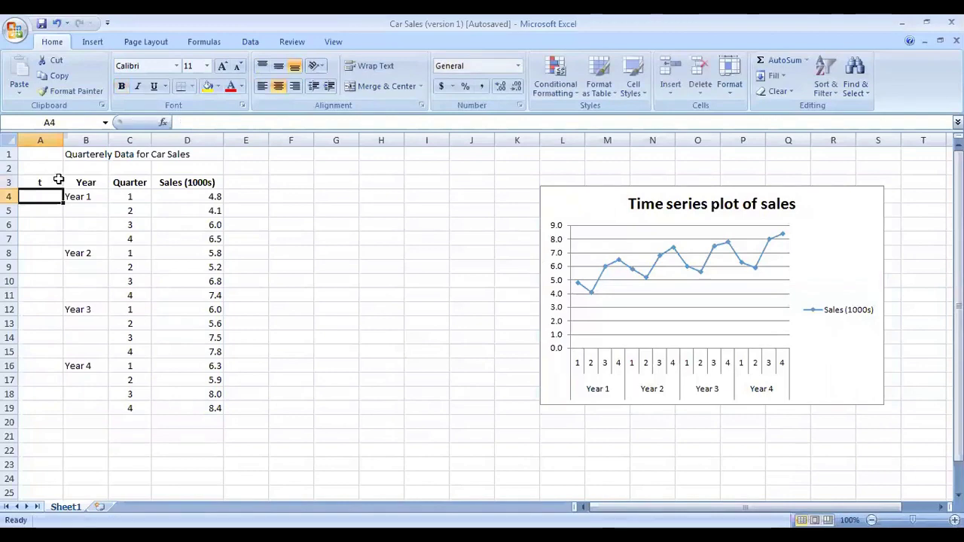
{"action": "type", "text": "1"}
{"action": "key", "text": "Return"}
{"action": "type", "text": "2"}
{"action": "key", "text": "Return"}
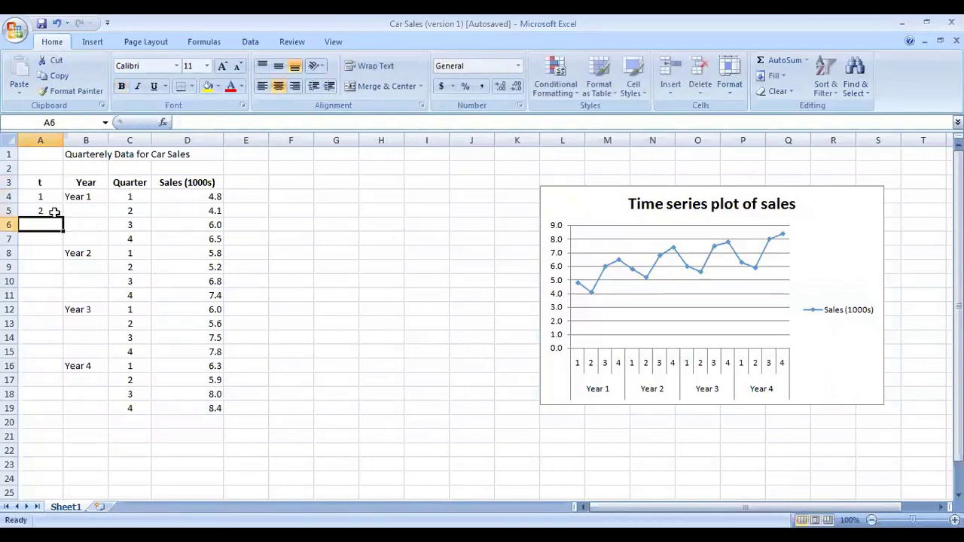
Fill the number series from A4:A5 down to A19, ending at 16.
{"action": "left_click", "coordinate": [58, 197]}
{"action": "left_click_drag", "start_coordinate": [58, 197], "coordinate": [60, 232]}
{"action": "double_click", "coordinate": [63, 231]}
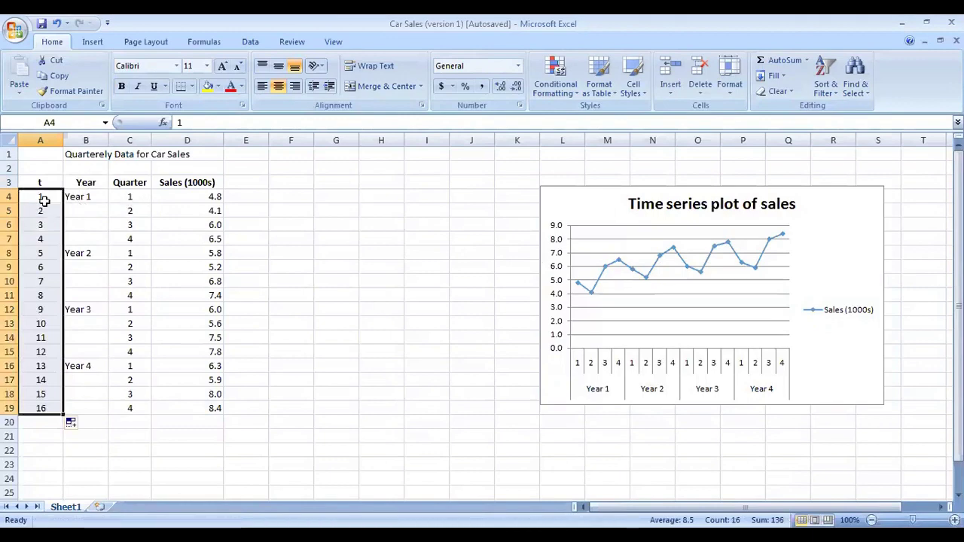
{"action": "left_click", "coordinate": [64, 227]}
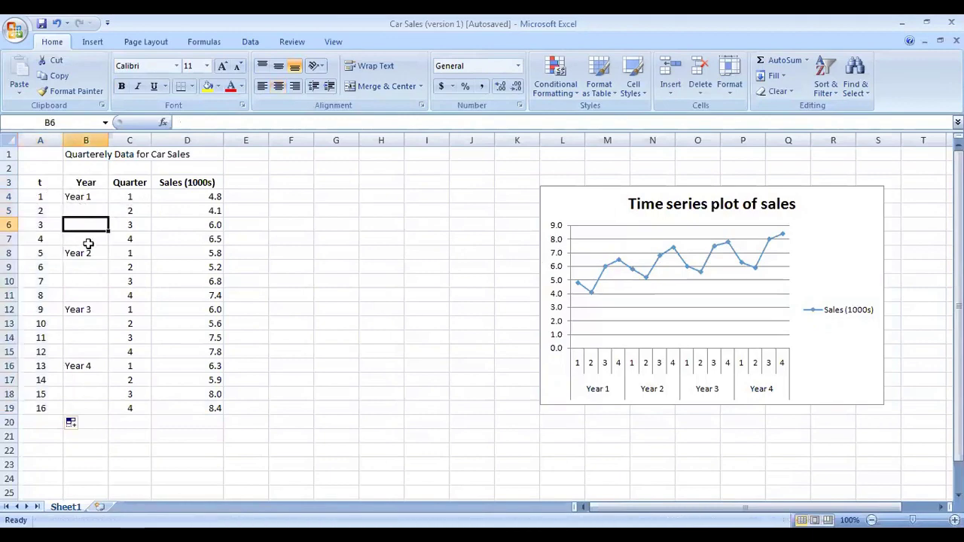
{"action": "left_click", "coordinate": [127, 253]}
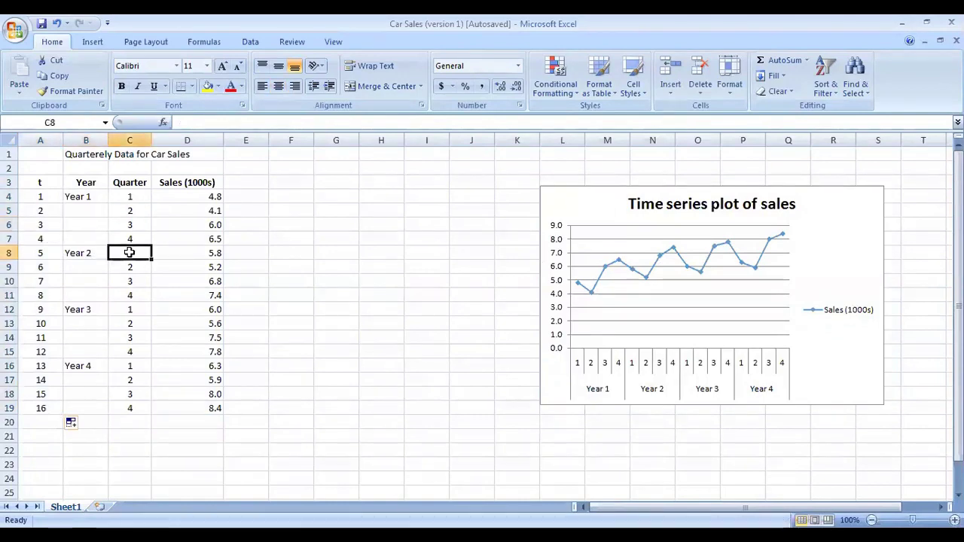
{"action": "left_click", "coordinate": [33, 254]}
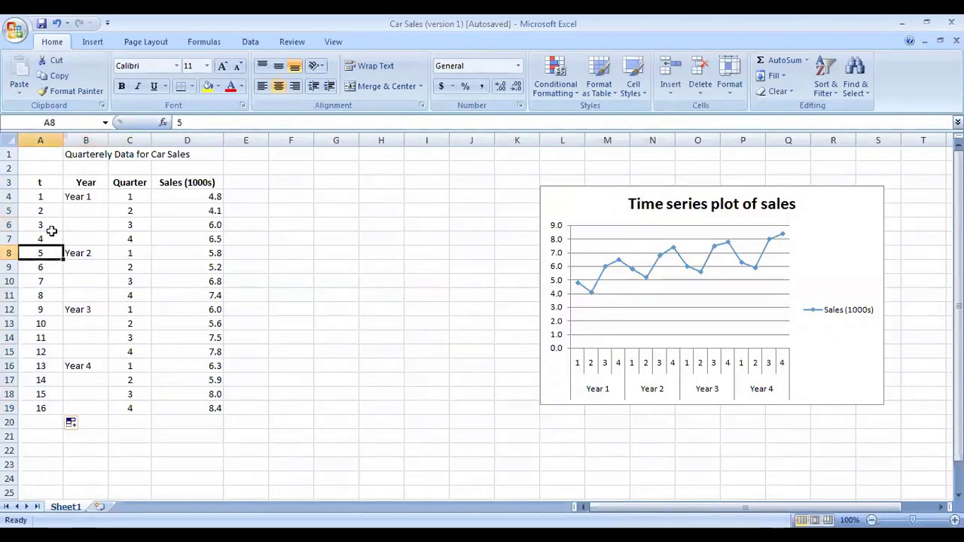
{"action": "left_click", "coordinate": [39, 411]}
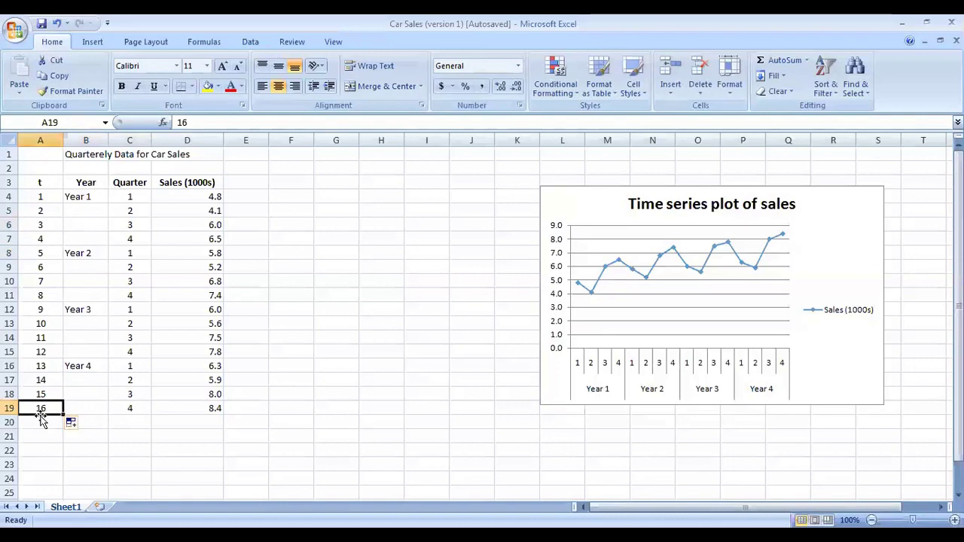
Enter the header "Moving Averages" in E3 and fit column E's width to it.
{"action": "left_click", "coordinate": [237, 181]}
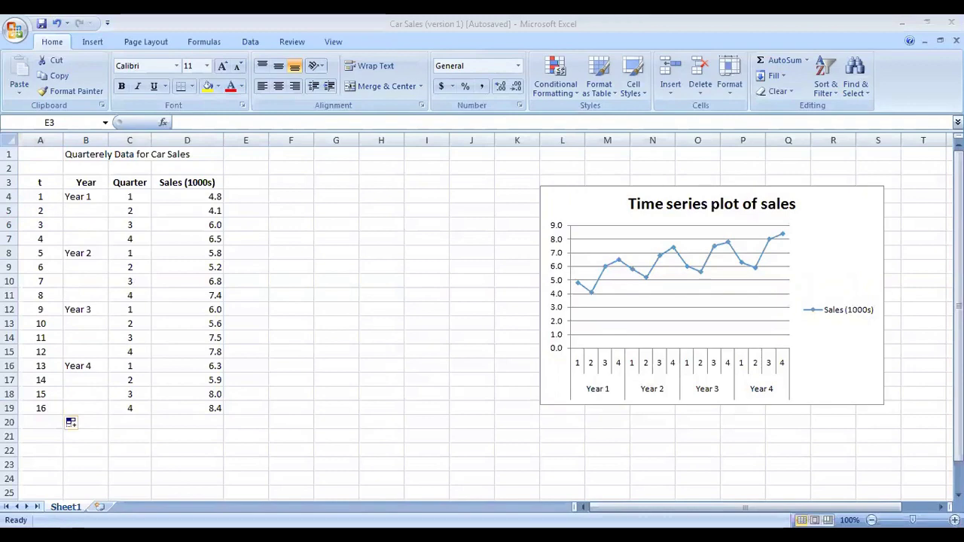
{"action": "left_click", "coordinate": [241, 187]}
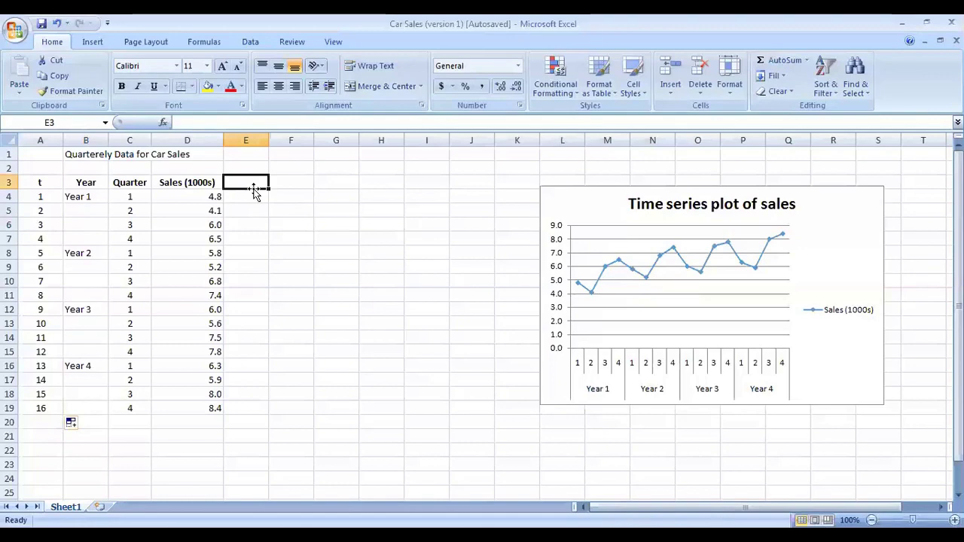
{"action": "type", "text": "Mo"}
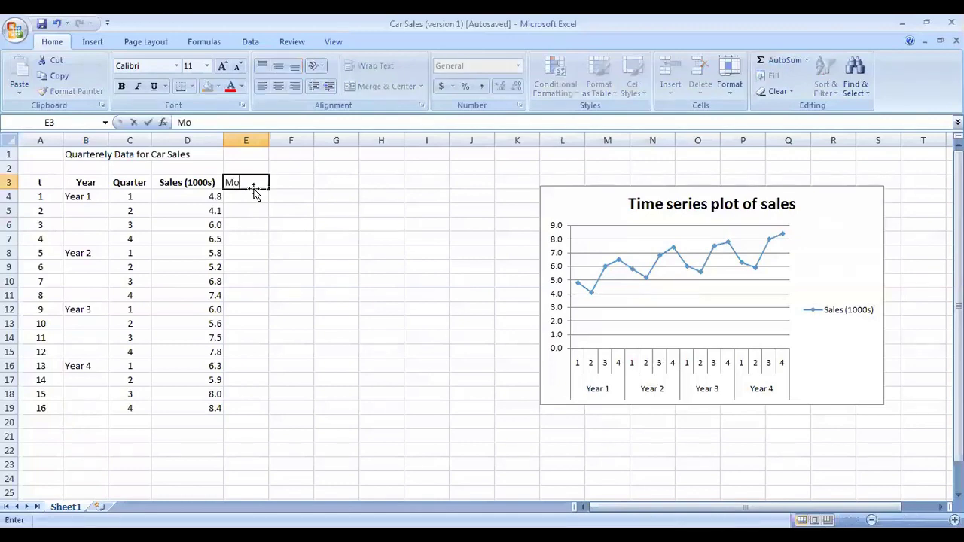
{"action": "type", "text": "ving Ave"}
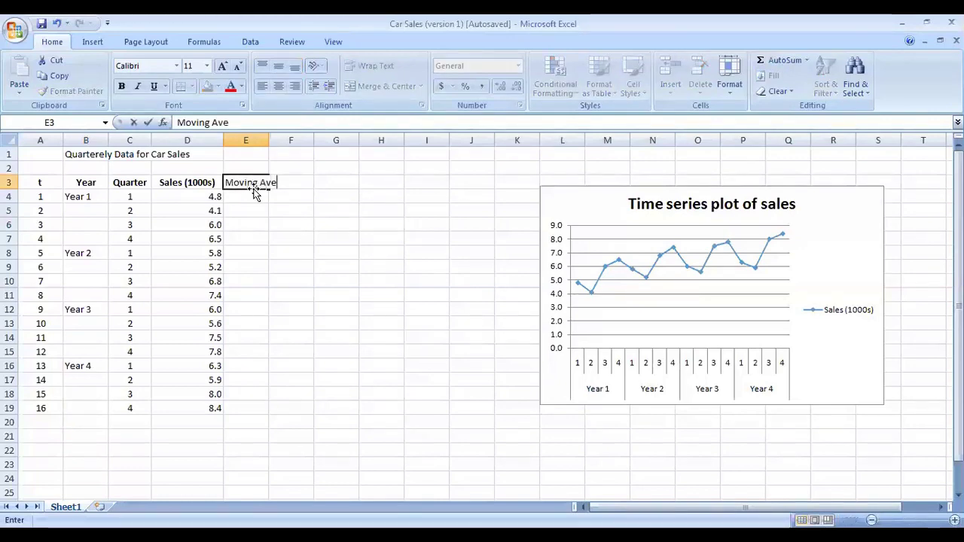
{"action": "type", "text": "rages"}
{"action": "key", "text": "Return"}
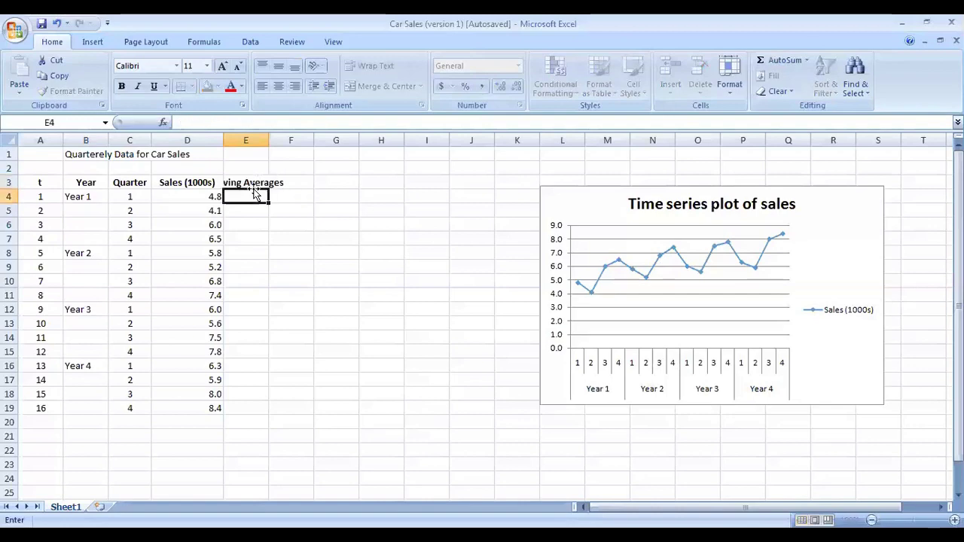
{"action": "double_click", "coordinate": [268, 140]}
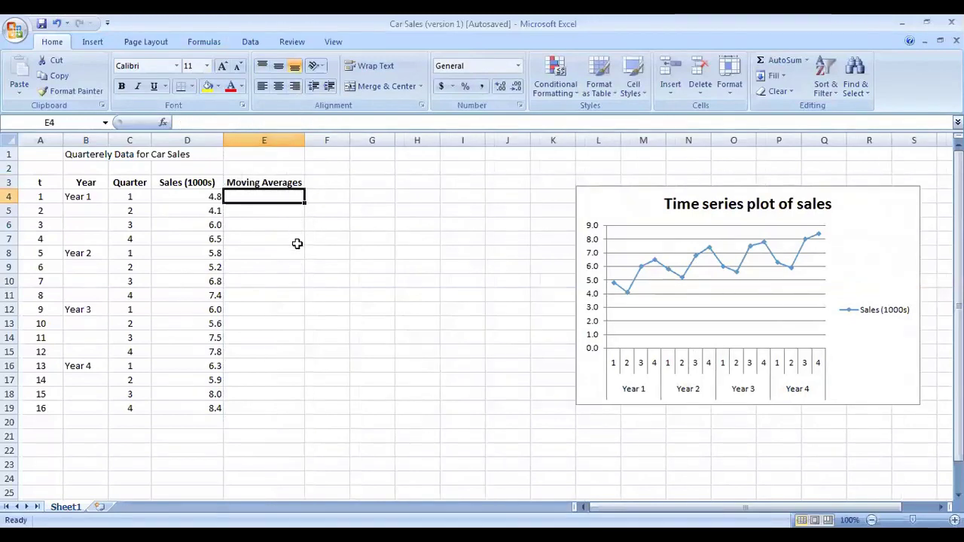
{"action": "left_click", "coordinate": [274, 224]}
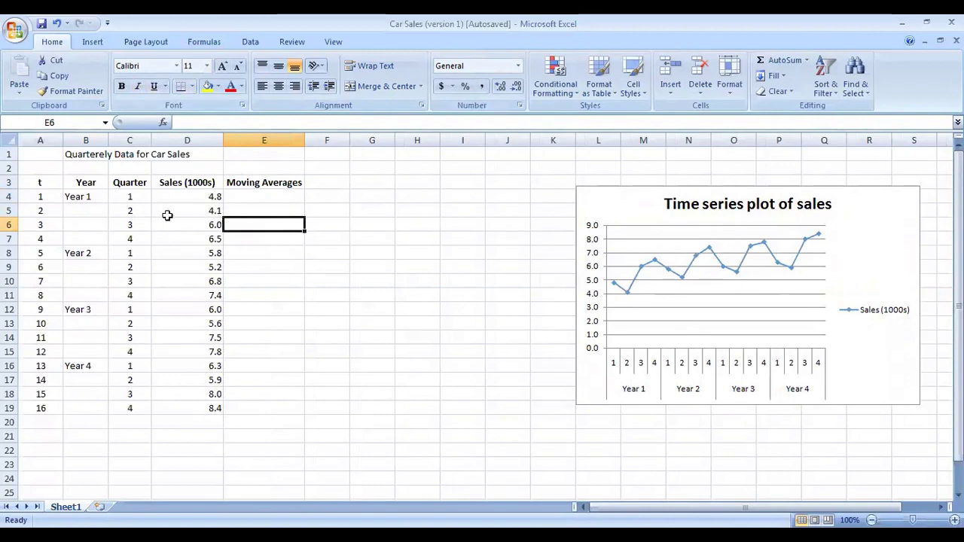
{"action": "left_click", "coordinate": [272, 198]}
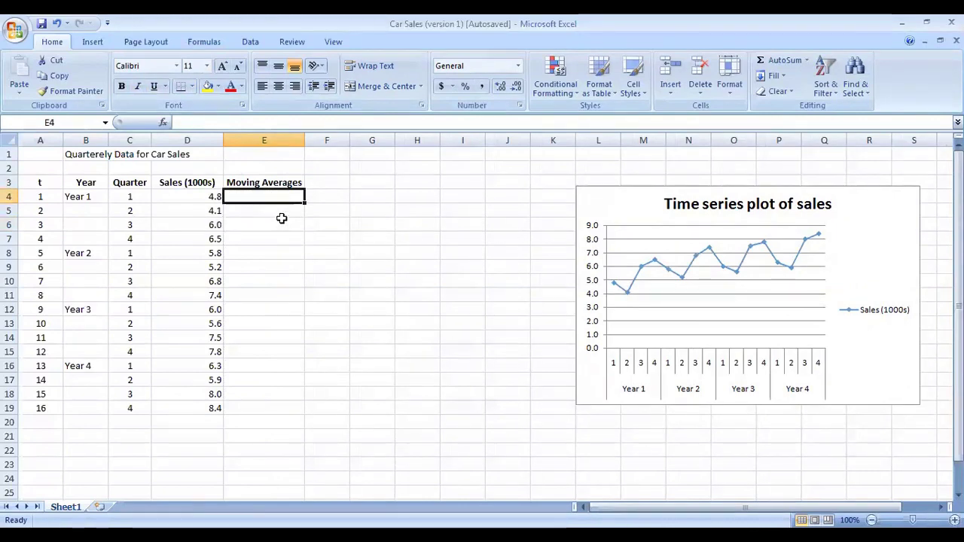
{"action": "left_click", "coordinate": [279, 223]}
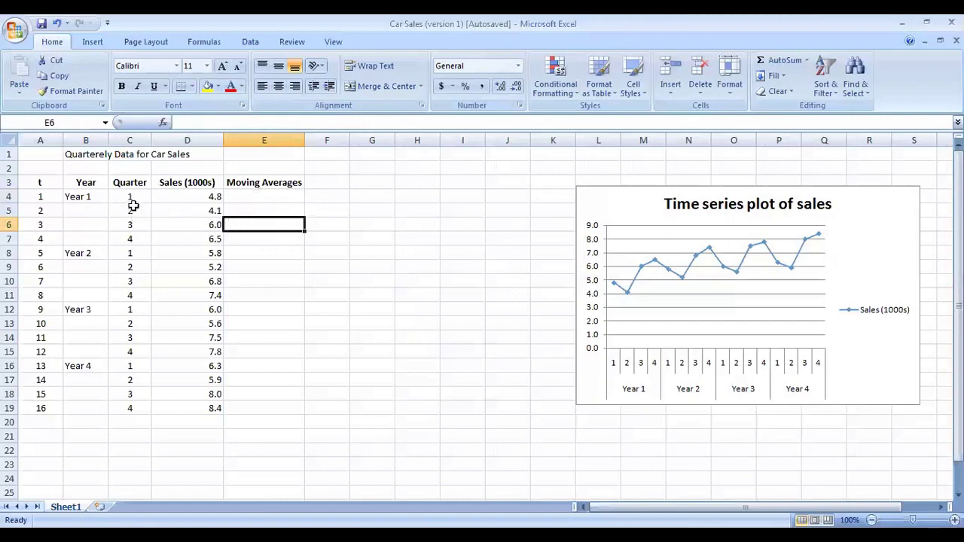
{"action": "left_click_drag", "start_coordinate": [134, 215], "coordinate": [147, 217]}
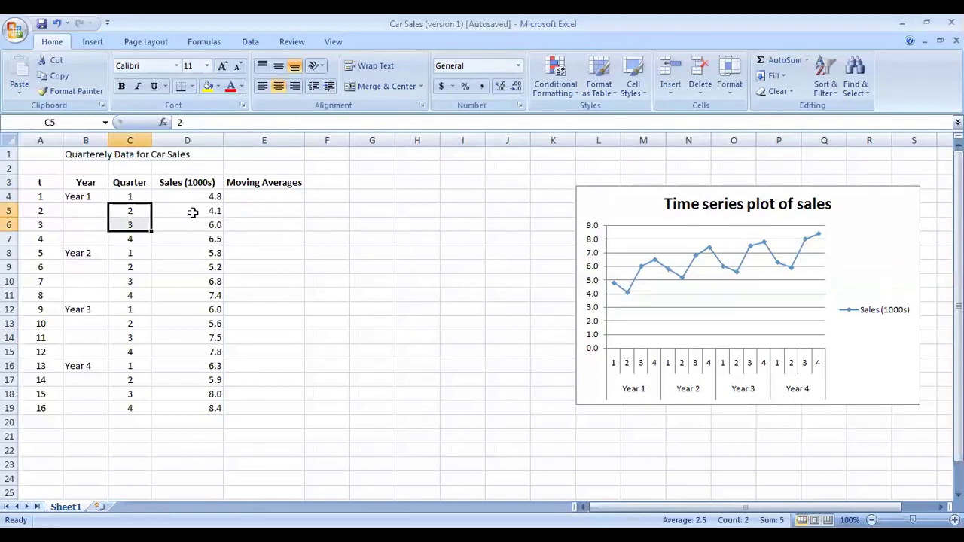
Calculate the average of D4:D7 in E6 and fill the formula down to E19.
{"action": "left_click", "coordinate": [248, 220]}
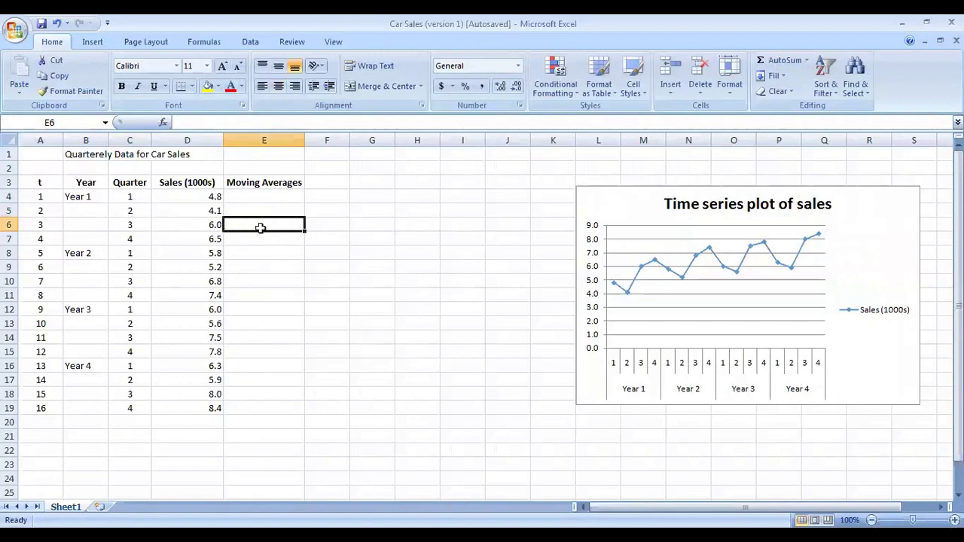
{"action": "type", "text": "="}
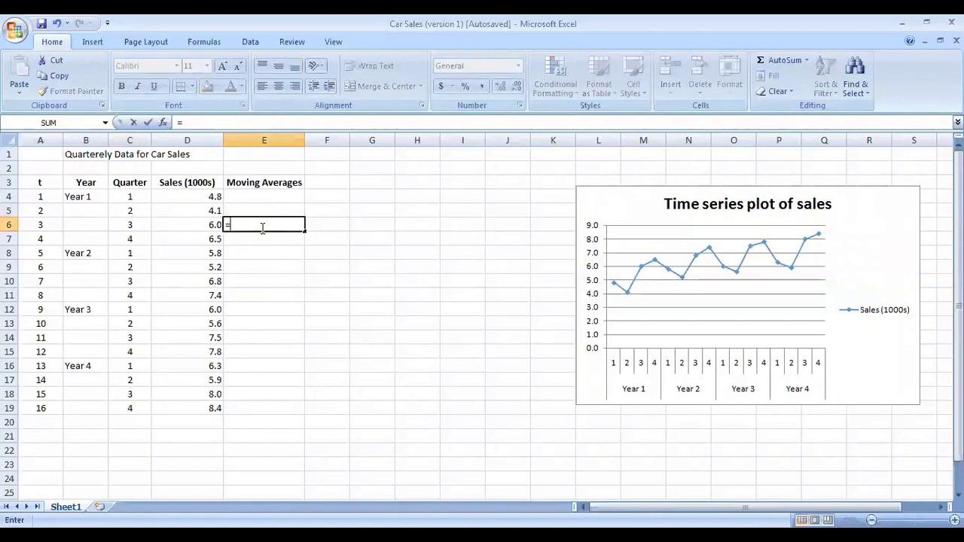
{"action": "type", "text": "average"}
{"action": "key", "text": "Tab"}
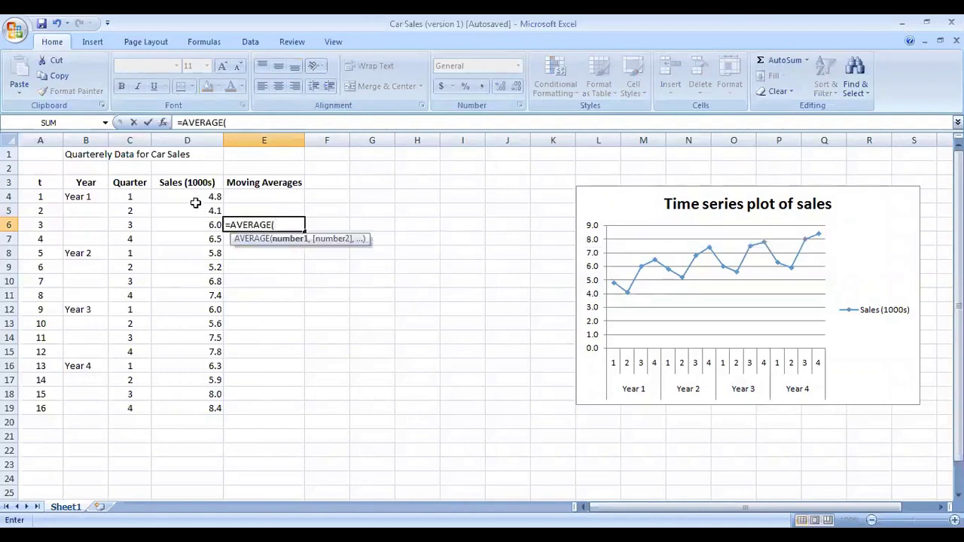
{"action": "left_click_drag", "start_coordinate": [210, 198], "coordinate": [210, 239]}
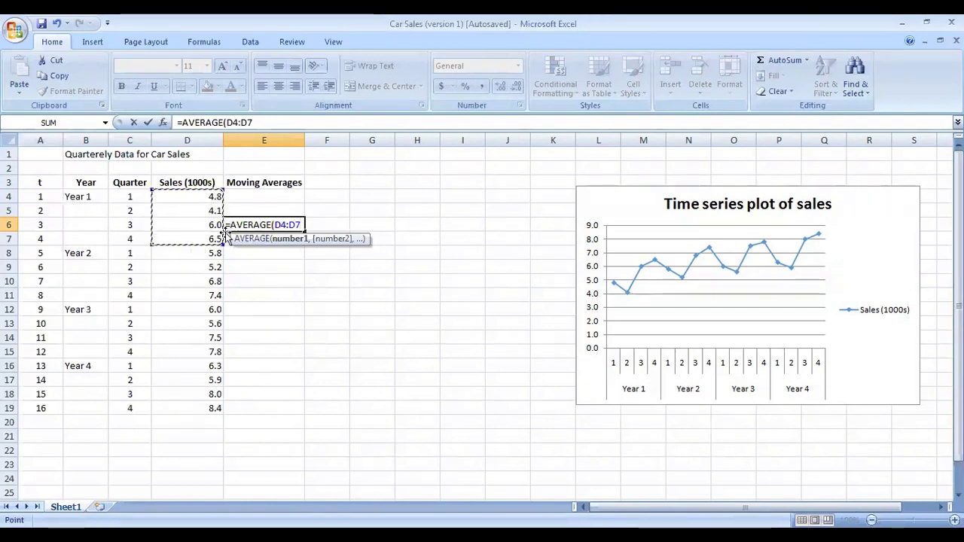
{"action": "key", "text": "Tab"}
{"action": "left_click", "coordinate": [294, 224]}
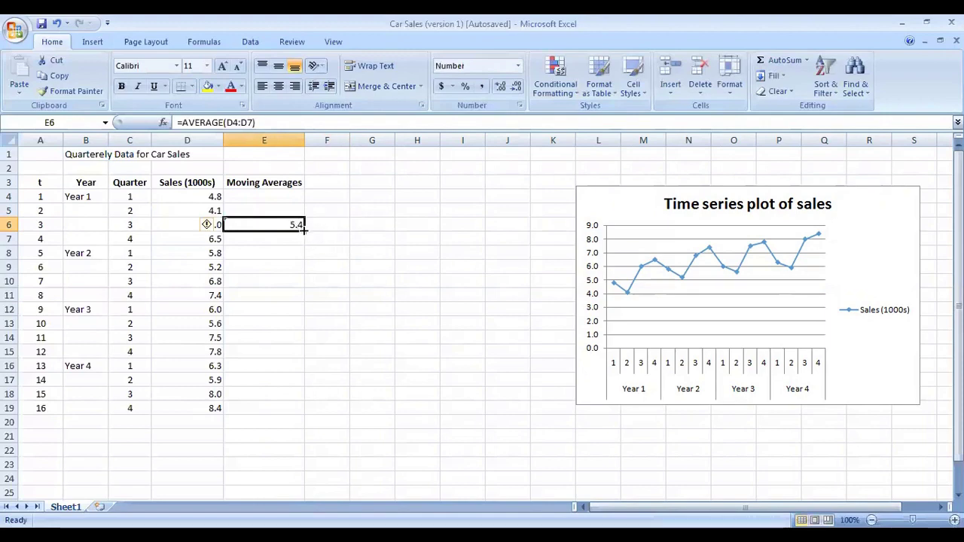
{"action": "left_click_drag", "start_coordinate": [304, 230], "coordinate": [291, 410]}
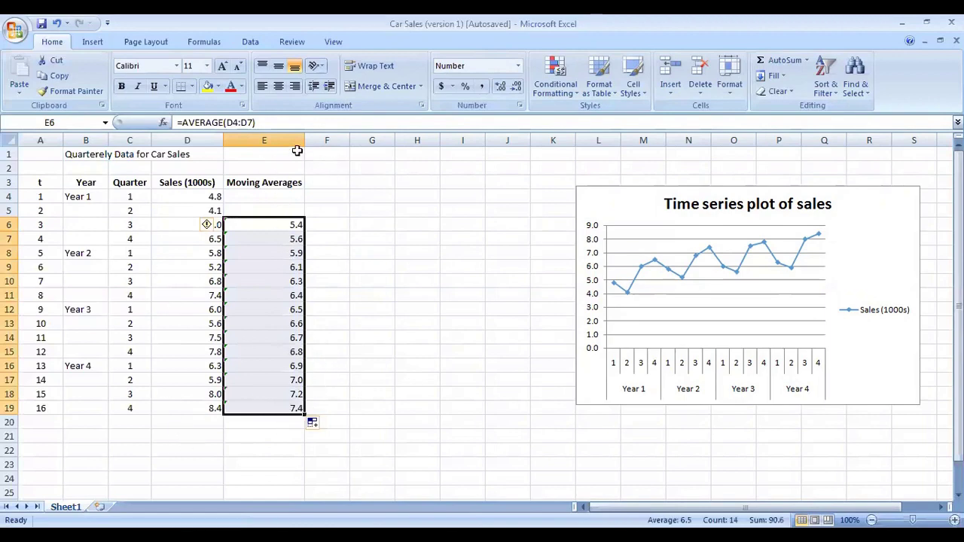
Examine which sales cells the moving average formulas in E6 and E7 refer to.
{"action": "left_click", "coordinate": [294, 228]}
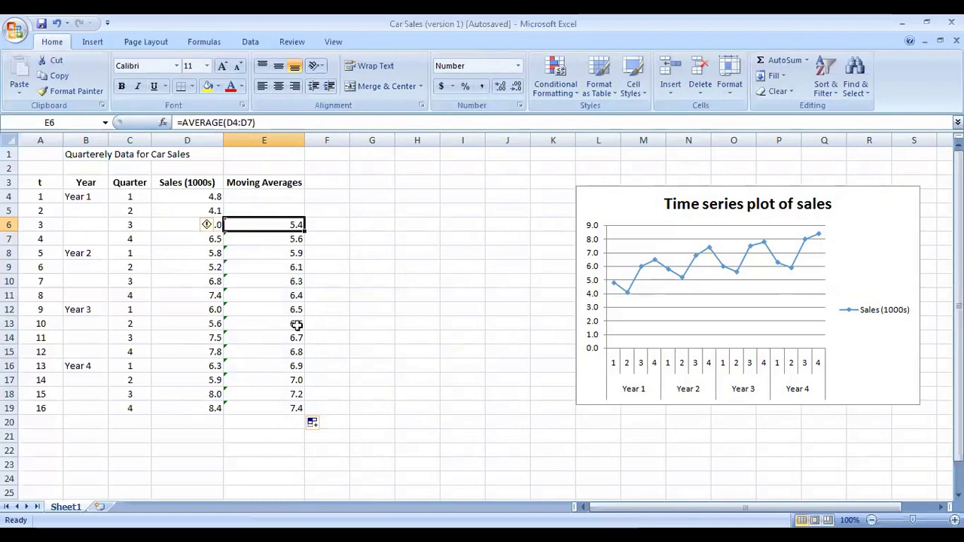
{"action": "double_click", "coordinate": [283, 226]}
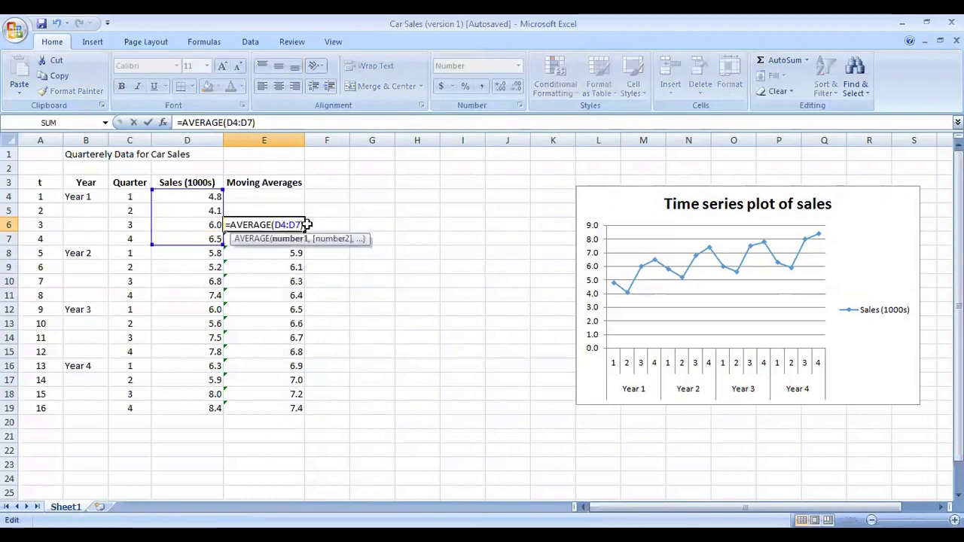
{"action": "left_click", "coordinate": [308, 225]}
{"action": "double_click", "coordinate": [293, 226]}
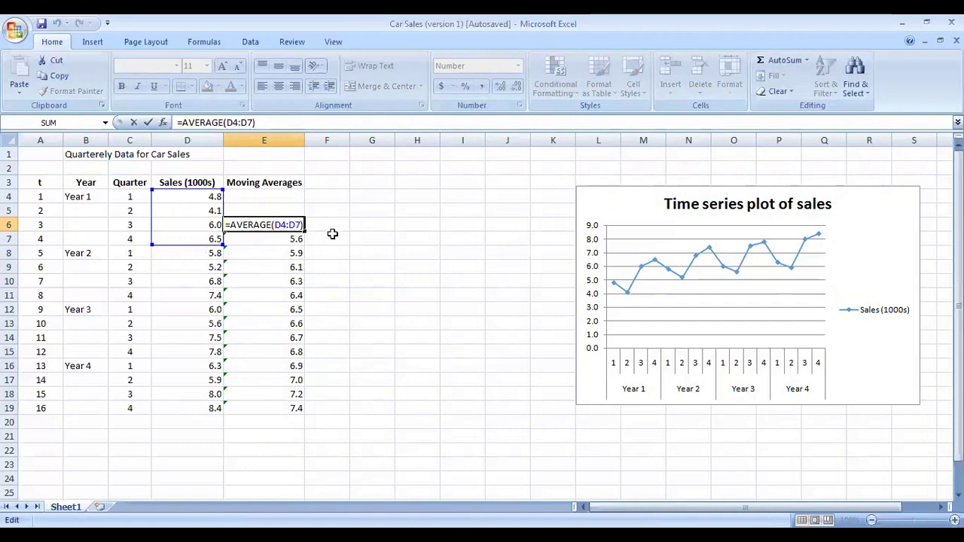
{"action": "key", "text": "Return"}
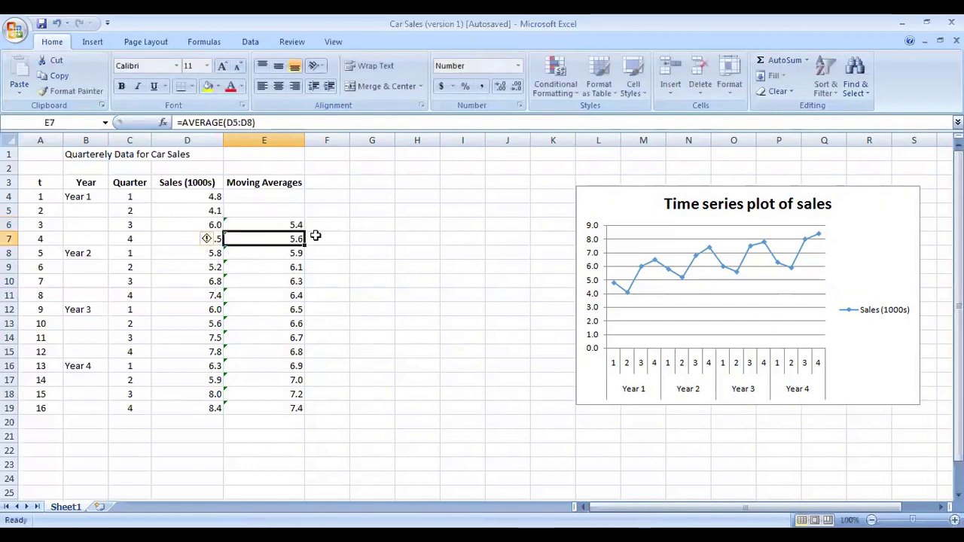
{"action": "double_click", "coordinate": [299, 239]}
{"action": "key", "text": "Escape"}
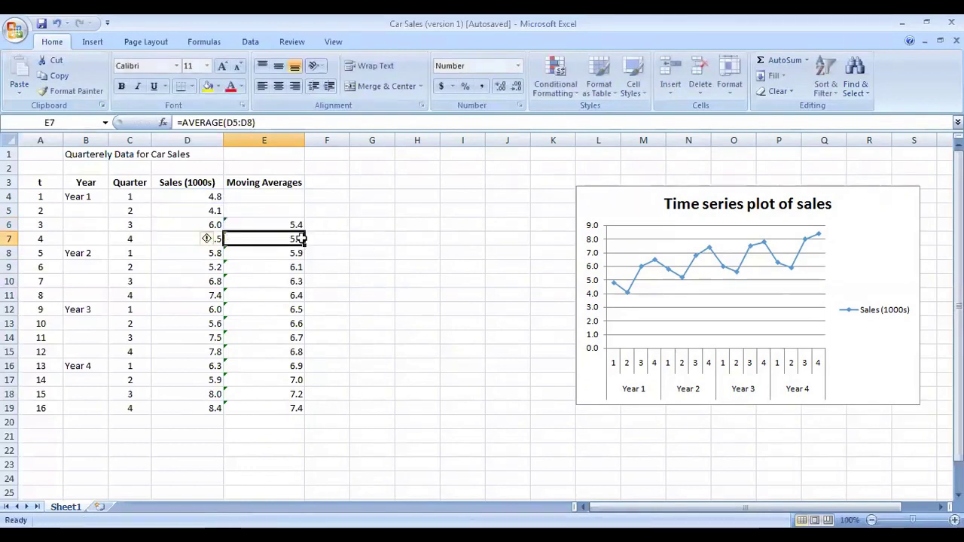
{"action": "double_click", "coordinate": [308, 239]}
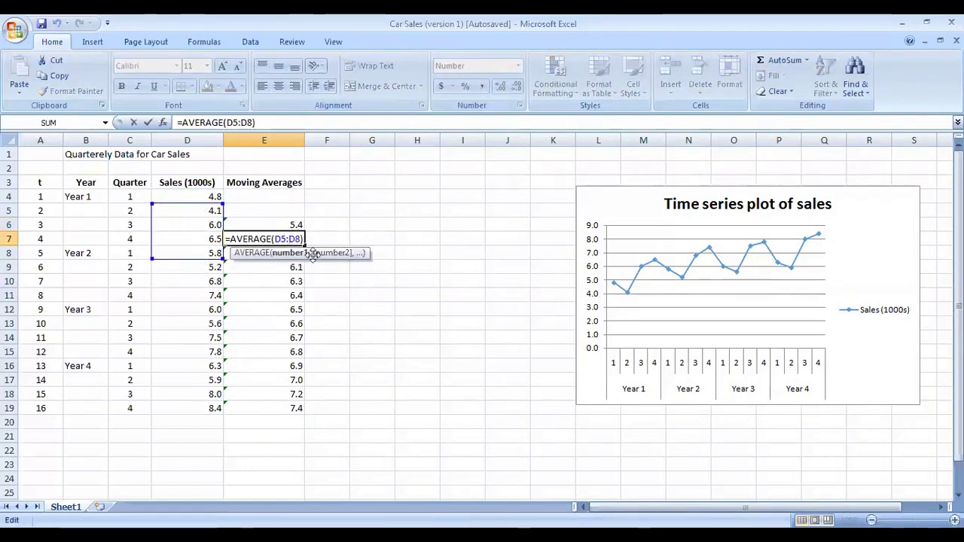
{"action": "key", "text": "Return"}
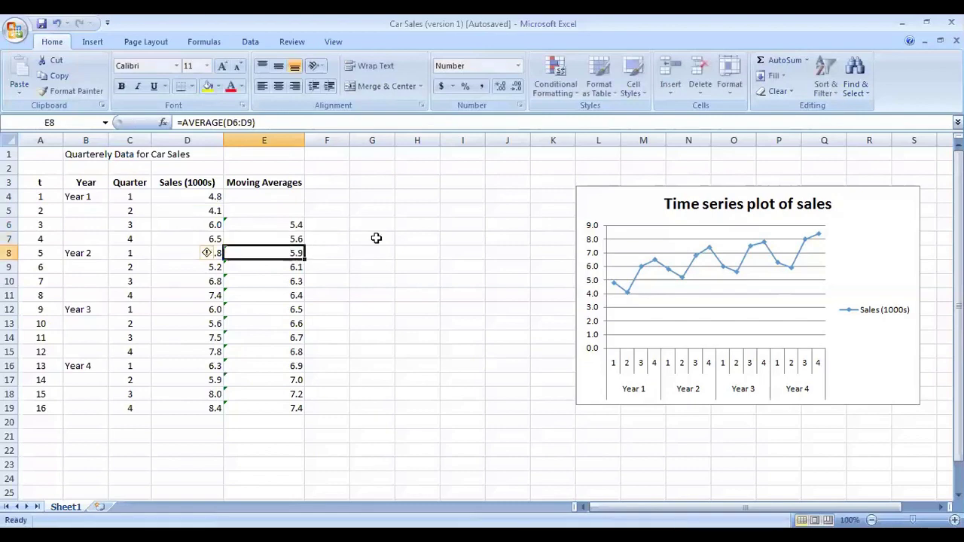
Clear the moving average formula from E19, whose range extends beyond the sales data.
{"action": "double_click", "coordinate": [280, 408]}
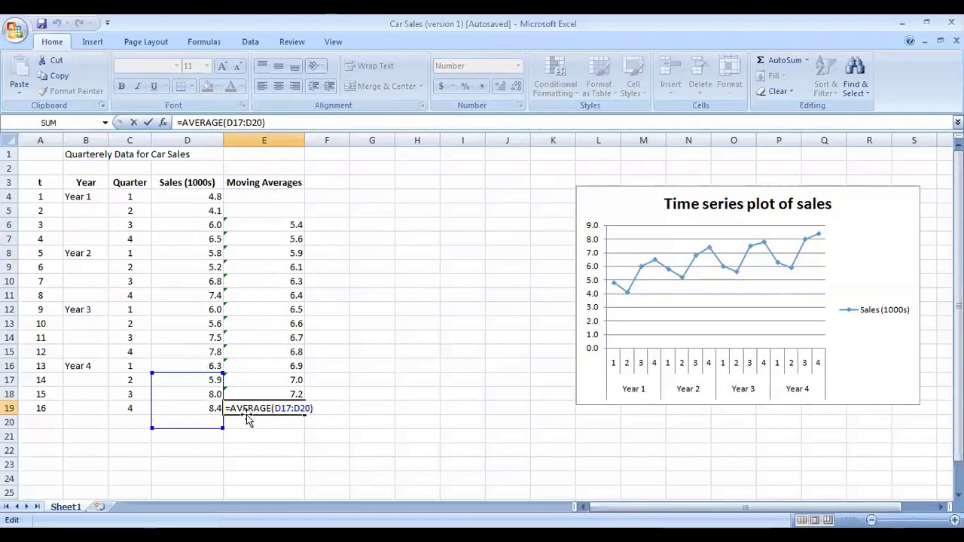
{"action": "left_click_drag", "start_coordinate": [317, 411], "coordinate": [213, 408]}
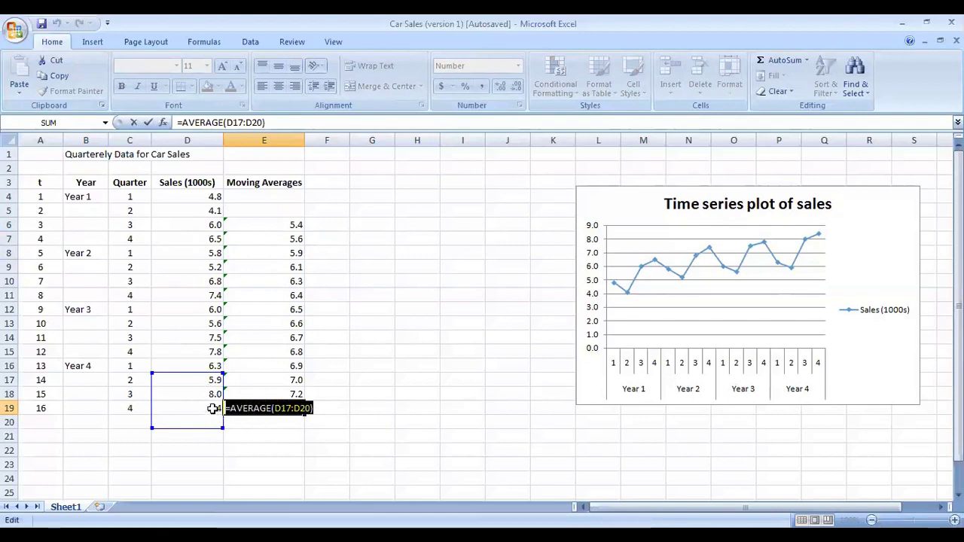
{"action": "key", "text": "Escape"}
Examine the range averaged by the formula in E18 and review the moving averages from E6 down to E18.
{"action": "left_click", "coordinate": [248, 391]}
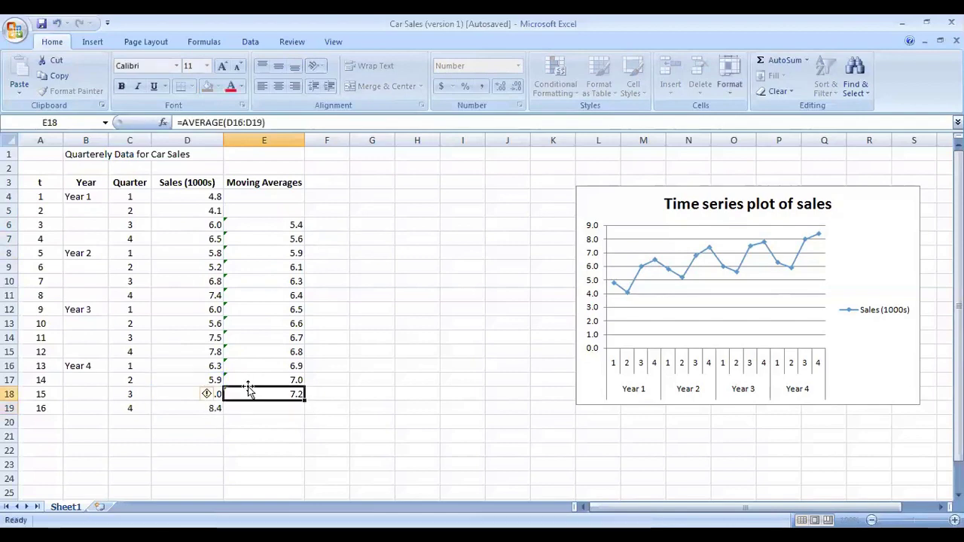
{"action": "key", "text": "ctrl+Up"}
{"action": "left_click", "coordinate": [248, 390]}
{"action": "key", "text": "F2"}
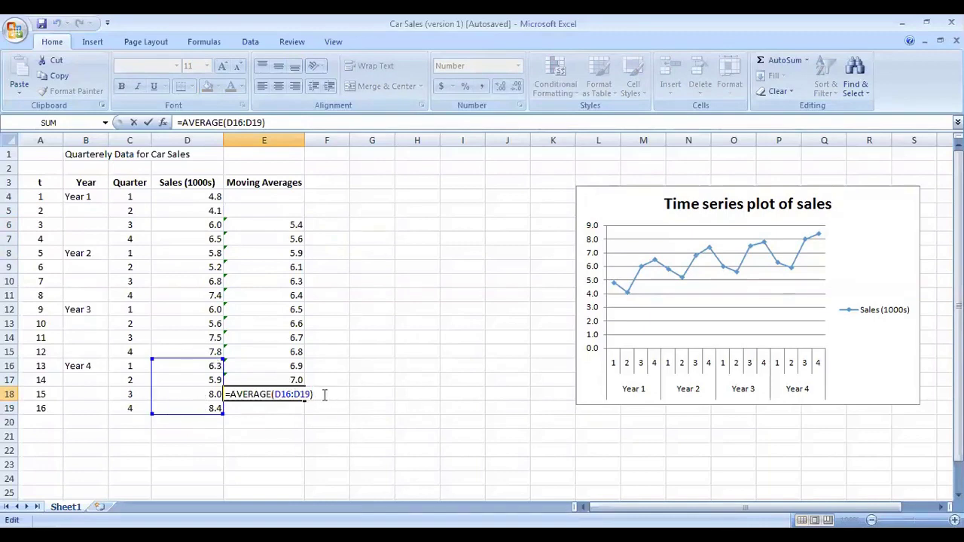
{"action": "key", "text": "Return"}
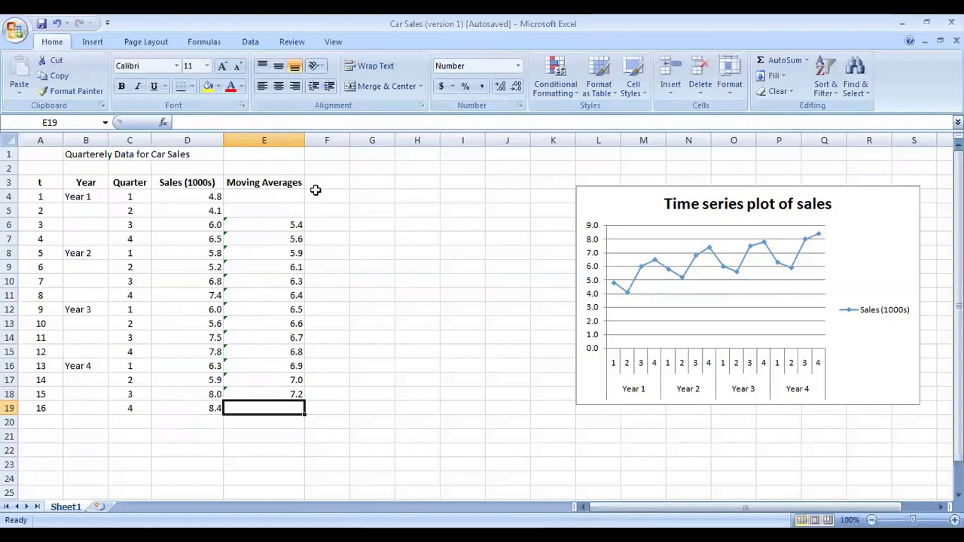
{"action": "left_click", "coordinate": [259, 225]}
{"action": "left_click", "coordinate": [278, 252]}
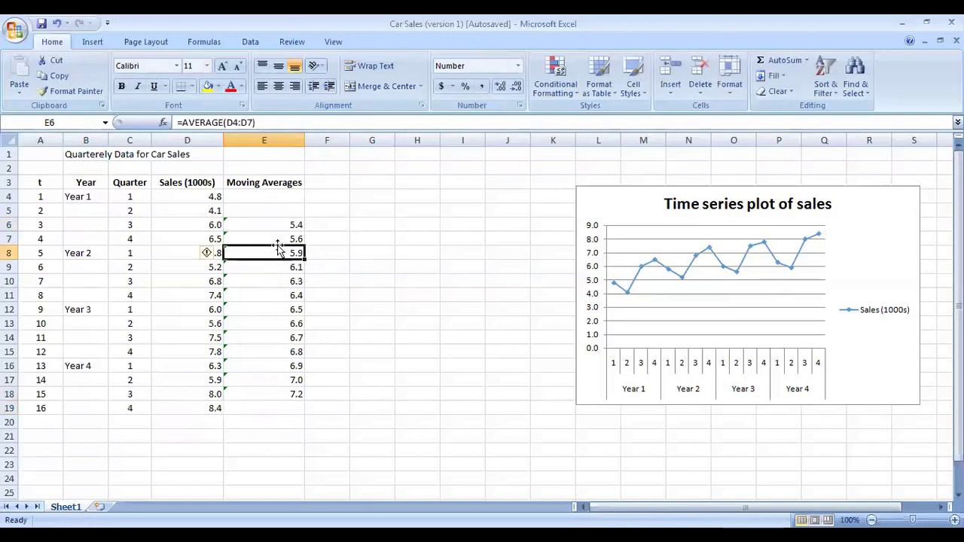
{"action": "left_click", "coordinate": [272, 227]}
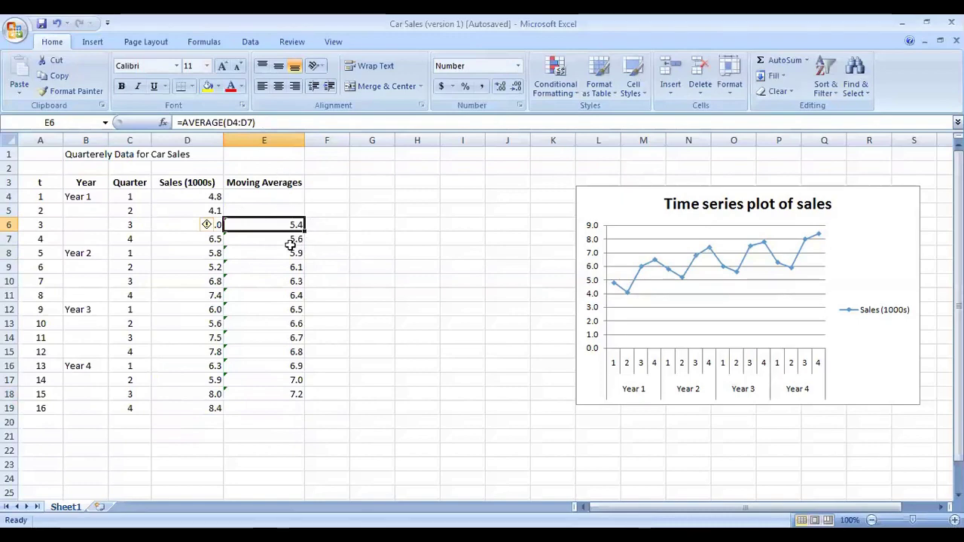
{"action": "left_click_drag", "start_coordinate": [292, 225], "coordinate": [293, 244]}
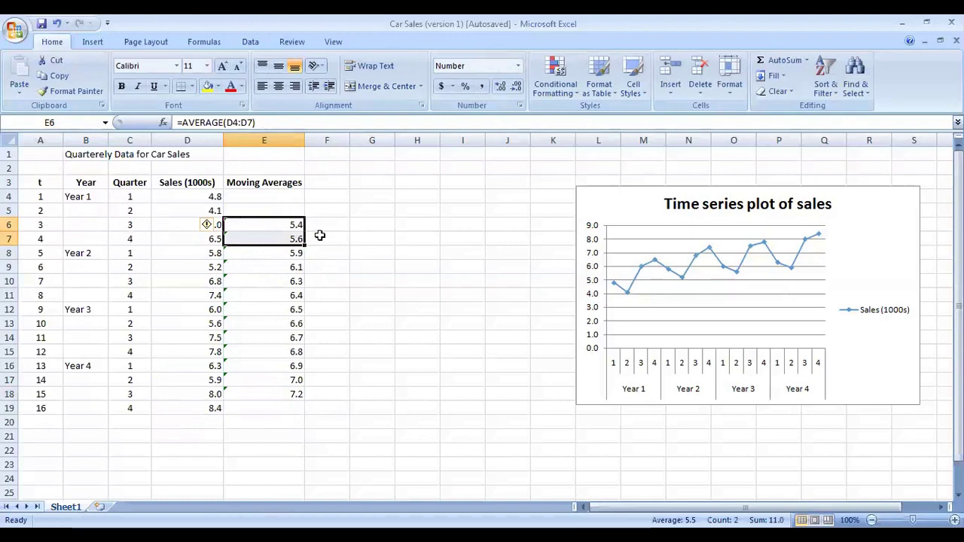
{"action": "left_click", "coordinate": [341, 224]}
{"action": "left_click", "coordinate": [282, 193]}
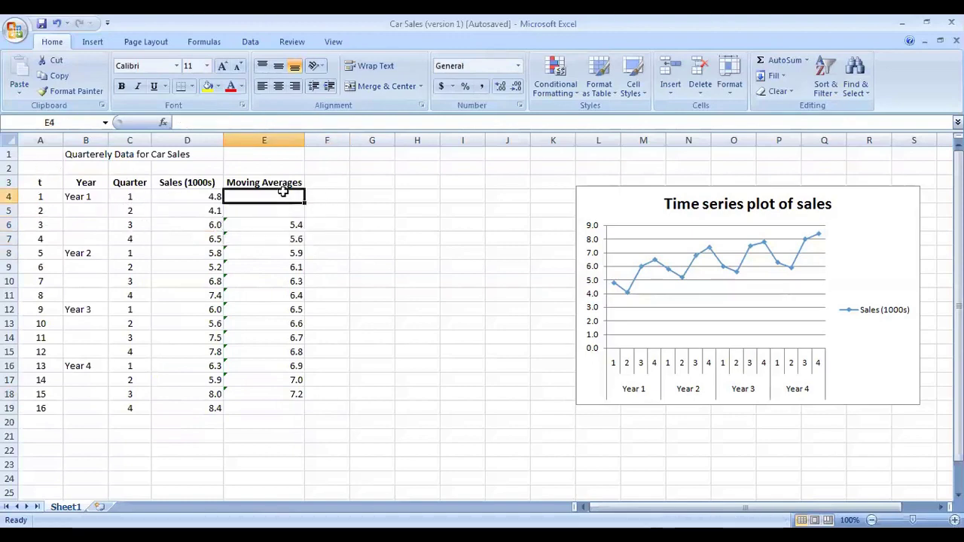
{"action": "left_click", "coordinate": [289, 395], "text": "shift"}
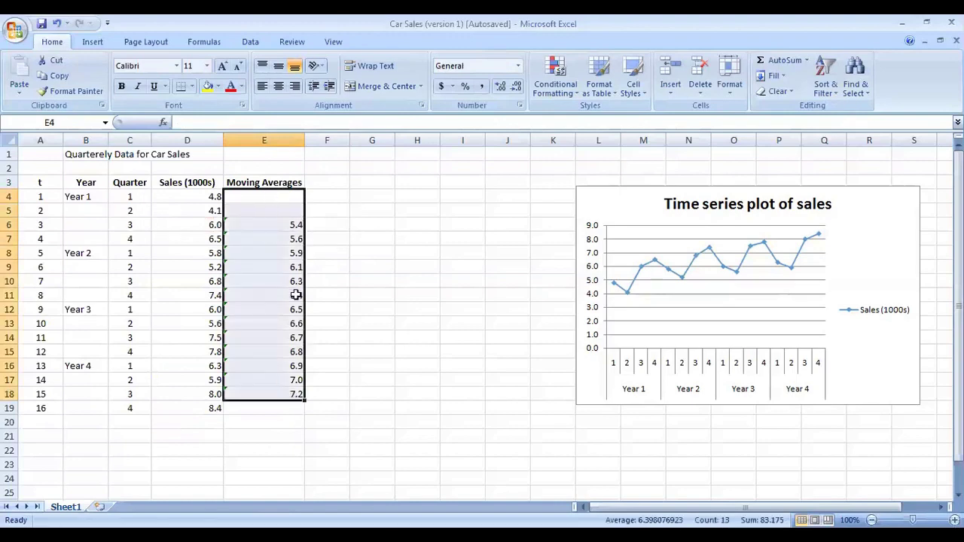
Enter the header "CMA" in F3.
{"action": "left_click", "coordinate": [324, 181]}
{"action": "type", "text": "CMA"}
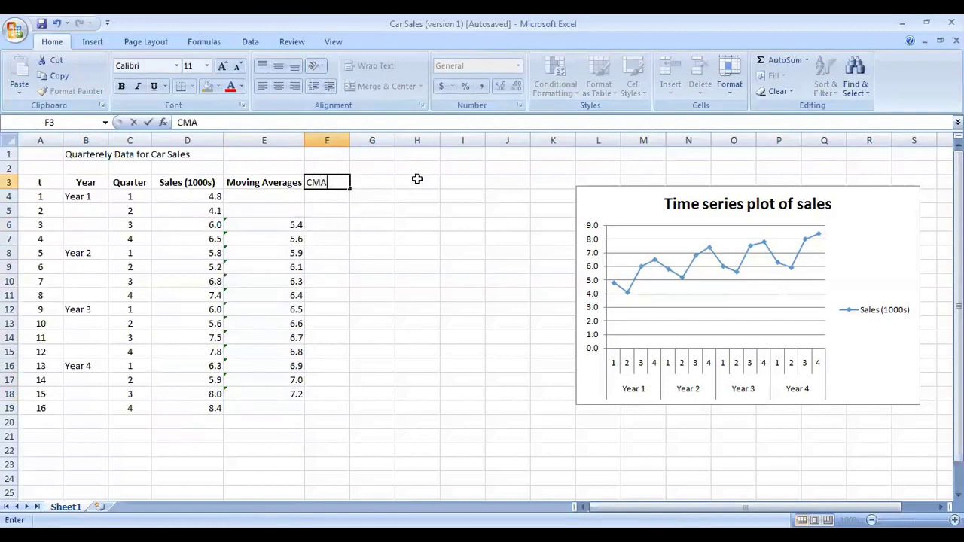
{"action": "key", "text": "Return"}
{"action": "left_click", "coordinate": [319, 183]}
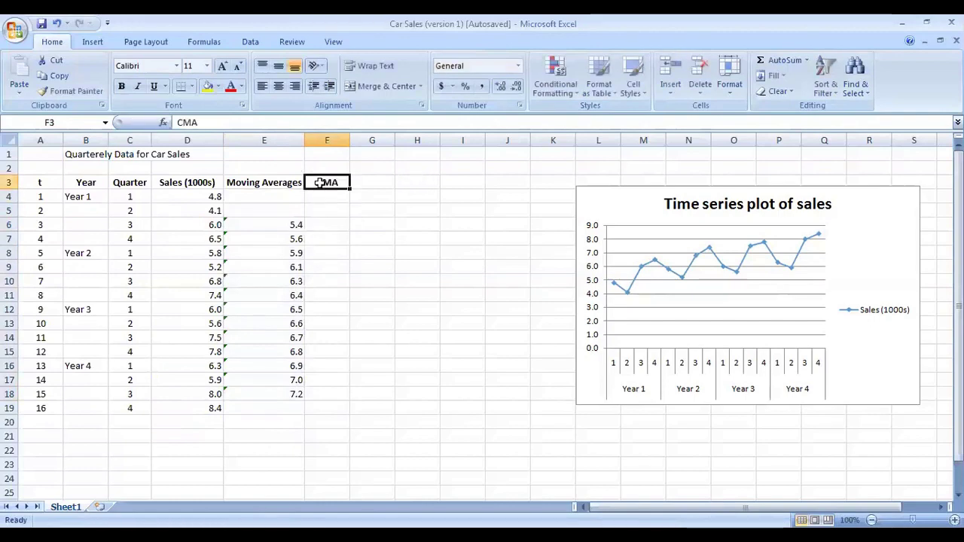
{"action": "left_click", "coordinate": [332, 237]}
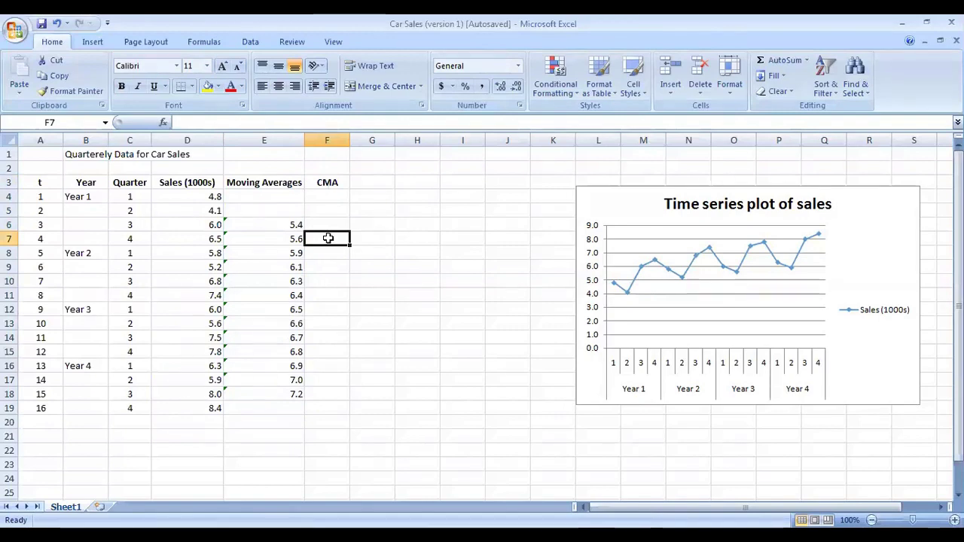
Compare the ranges averaged in E6 and E7 with the sales values in D4:D8 around quarter 3 of Year 1.
{"action": "left_click", "coordinate": [293, 224]}
{"action": "key", "text": "F2"}
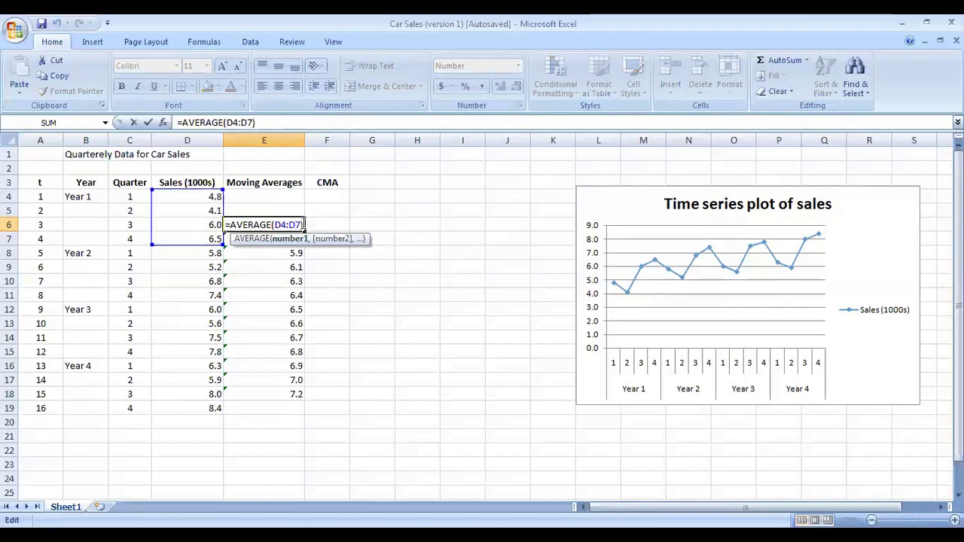
{"action": "left_click", "coordinate": [303, 225]}
{"action": "key", "text": "Return"}
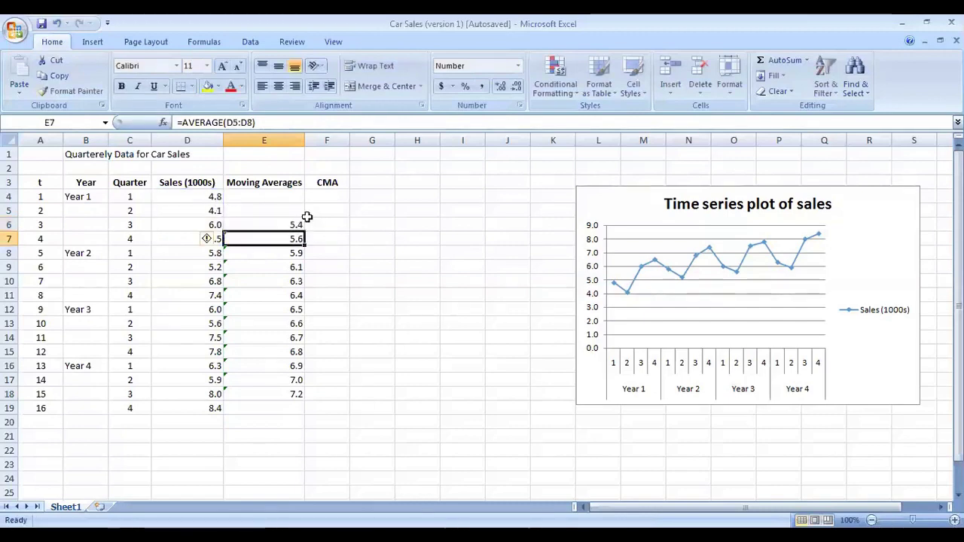
{"action": "key", "text": "F2"}
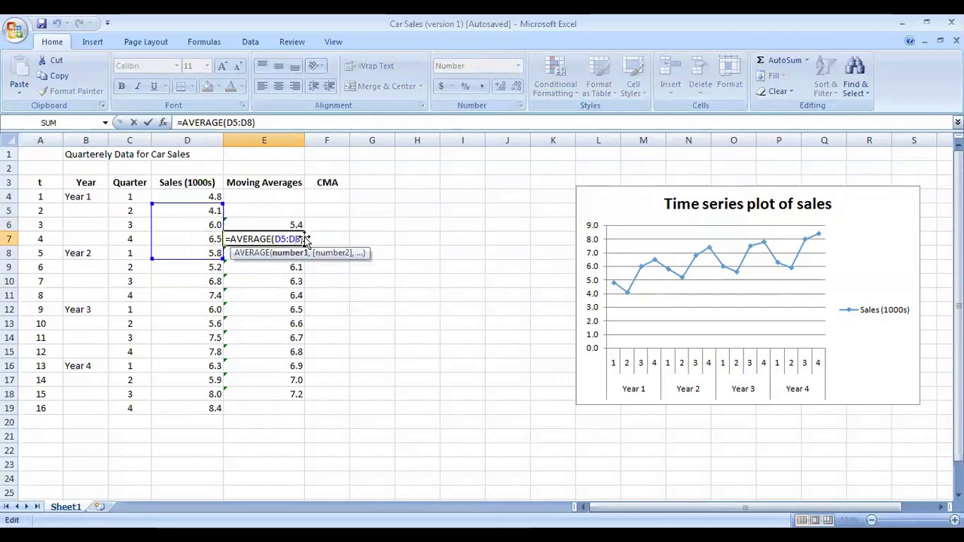
{"action": "left_click", "coordinate": [303, 239]}
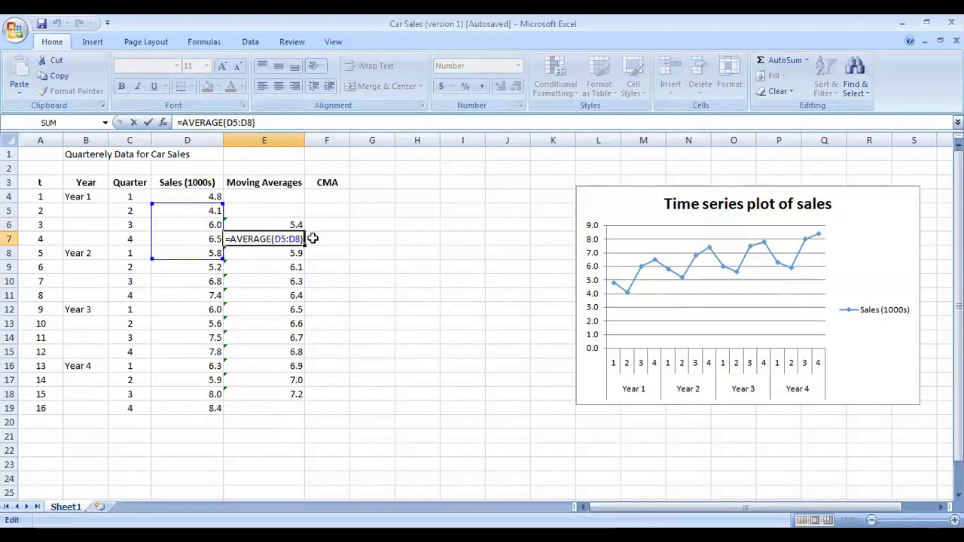
{"action": "key", "text": "Return"}
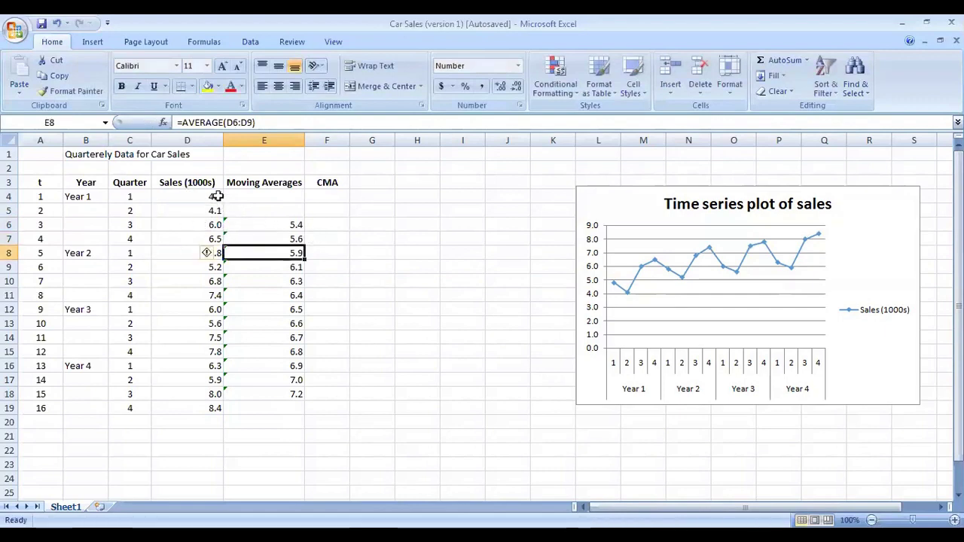
{"action": "left_click_drag", "start_coordinate": [217, 196], "coordinate": [218, 256]}
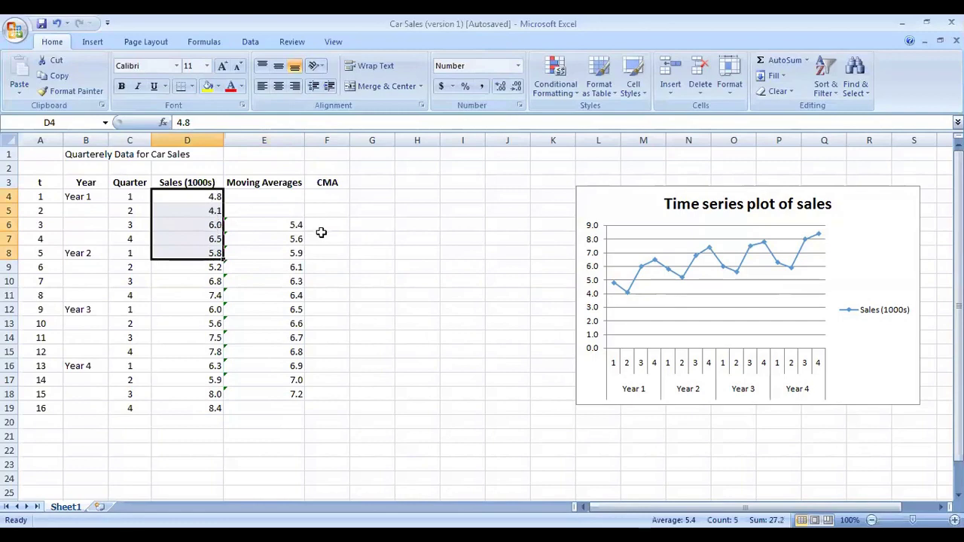
{"action": "left_click", "coordinate": [136, 224]}
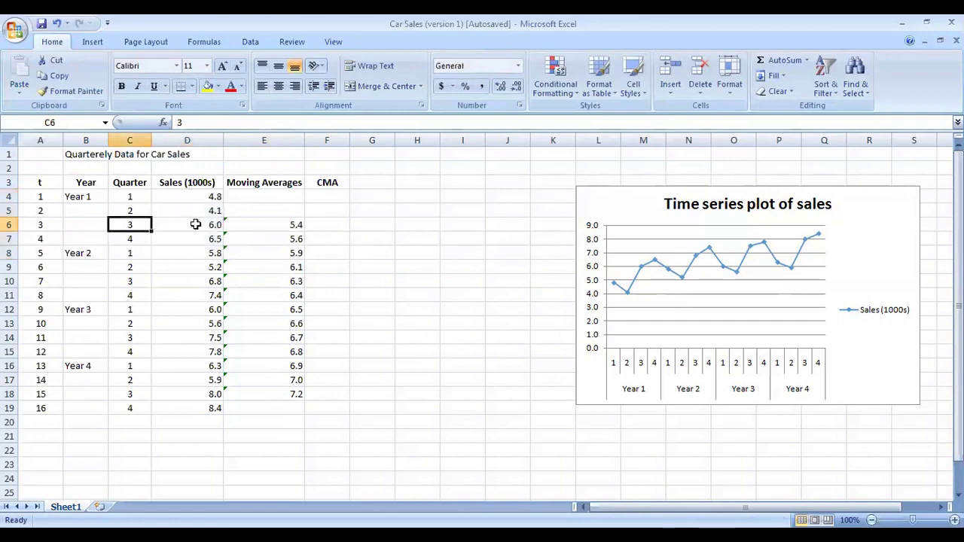
{"action": "left_click_drag", "start_coordinate": [212, 198], "coordinate": [218, 255]}
{"action": "left_click_drag", "start_coordinate": [284, 224], "coordinate": [281, 242]}
{"action": "left_click_drag", "start_coordinate": [212, 200], "coordinate": [217, 254]}
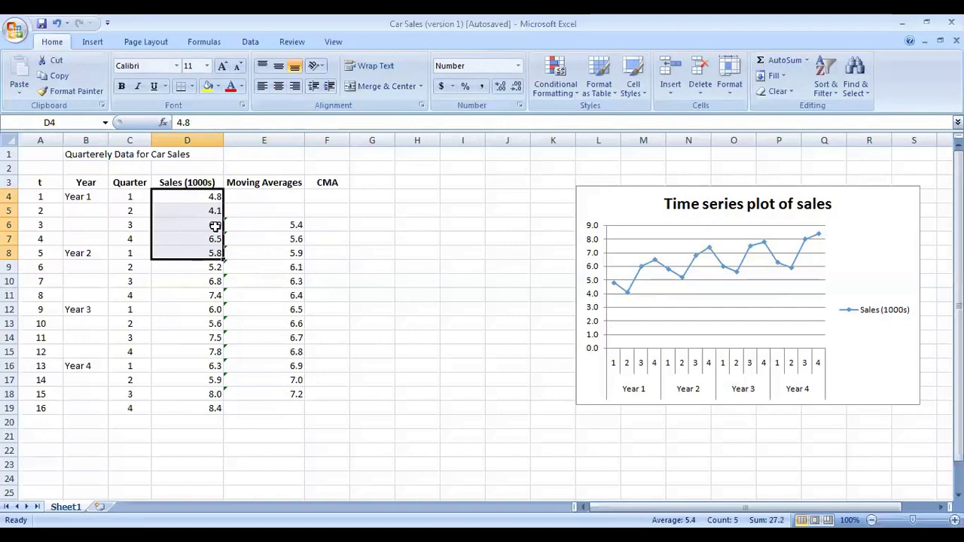
{"action": "left_click", "coordinate": [315, 228]}
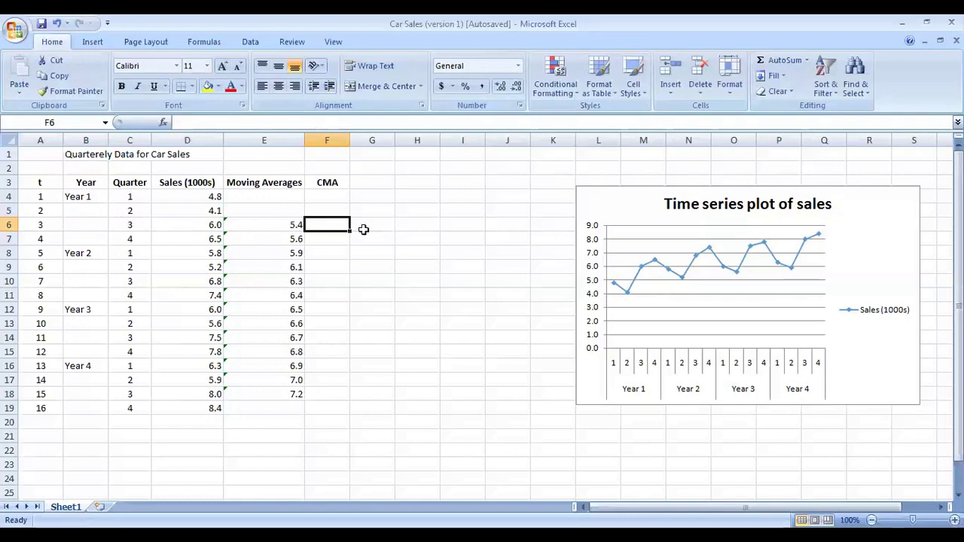
Enter =AVERAGE(E6:E7) in F6 and fill the formula down to F18.
{"action": "type", "text": "="}
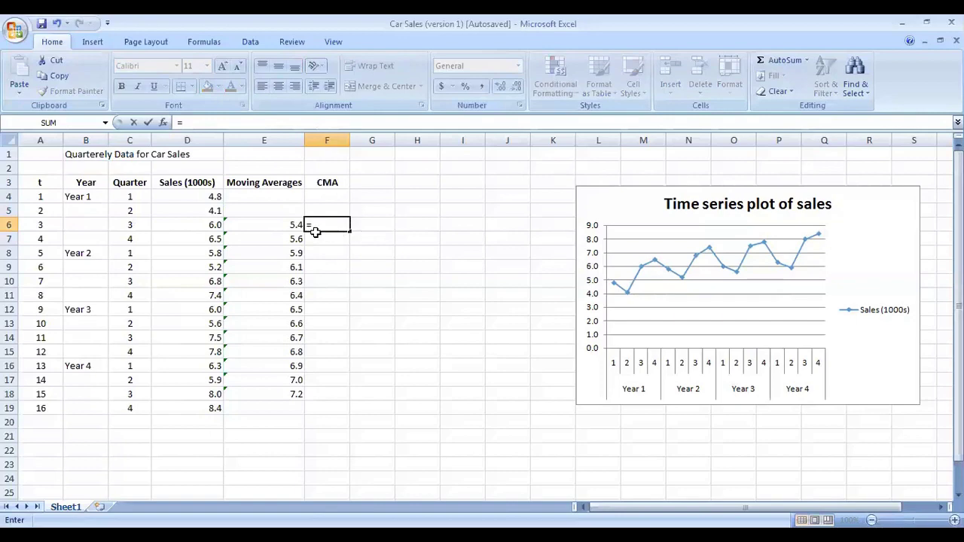
{"action": "type", "text": "avera"}
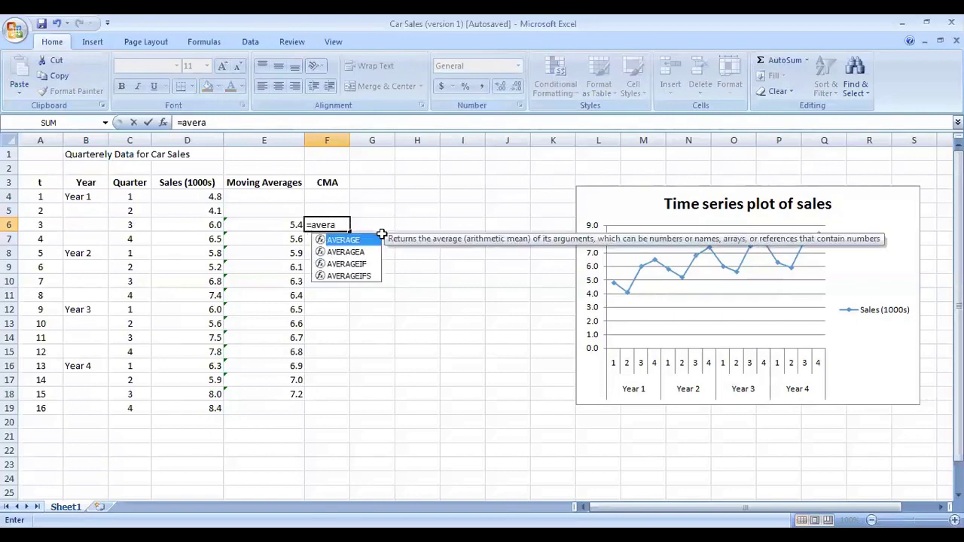
{"action": "key", "text": "Tab"}
{"action": "left_click_drag", "start_coordinate": [277, 225], "coordinate": [281, 238]}
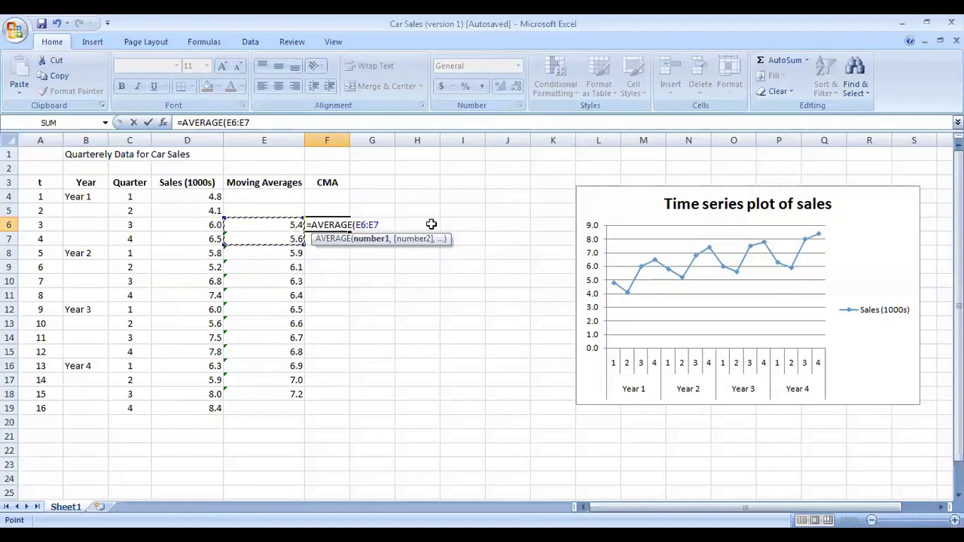
{"action": "key", "text": "Return"}
{"action": "left_click", "coordinate": [348, 226]}
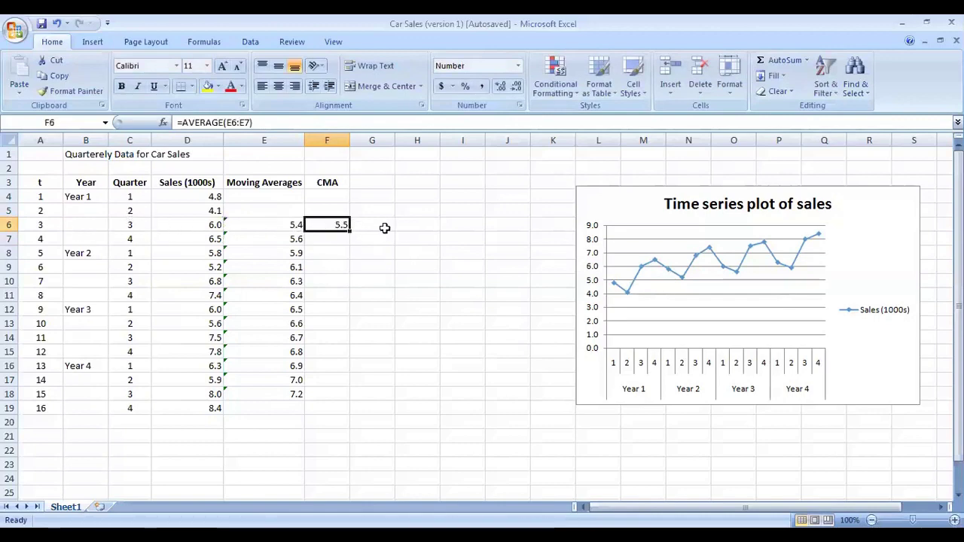
{"action": "left_click_drag", "start_coordinate": [350, 231], "coordinate": [346, 398]}
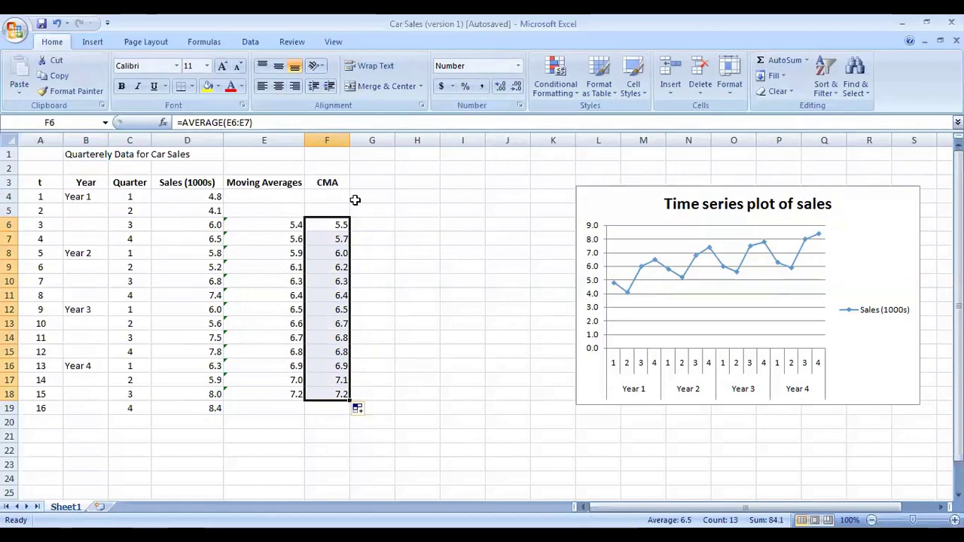
Examine the ranges of moving averages used by the CMA formulas in F6 and F7.
{"action": "left_click", "coordinate": [332, 231]}
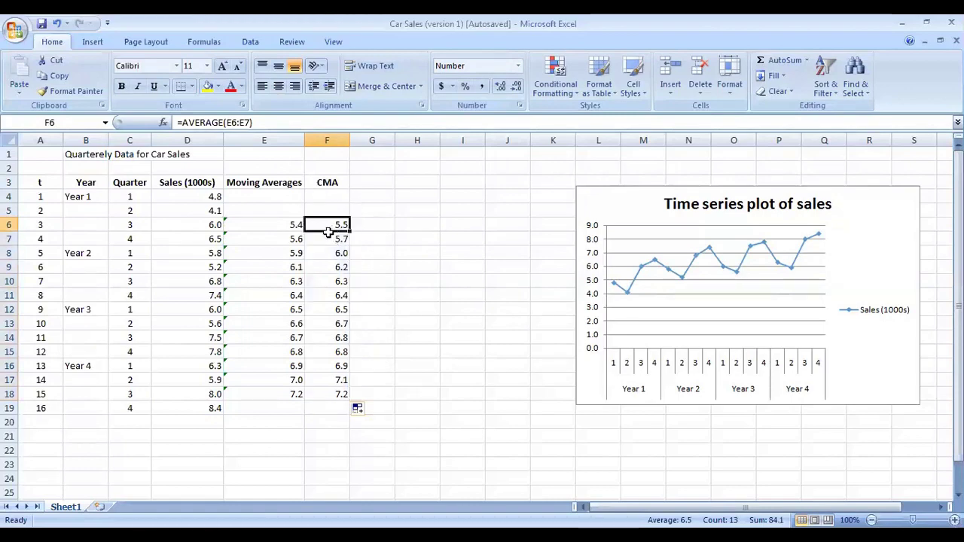
{"action": "left_click", "coordinate": [337, 240]}
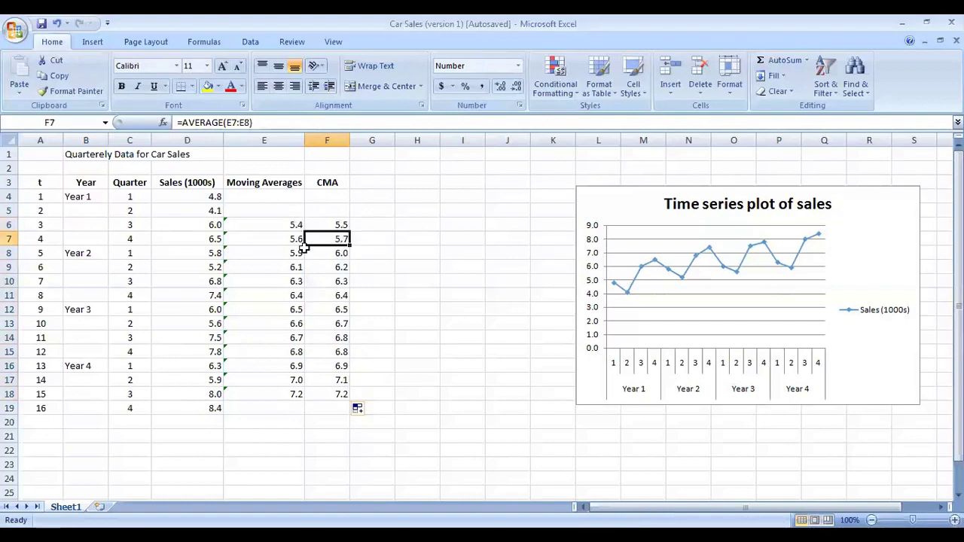
{"action": "double_click", "coordinate": [332, 225]}
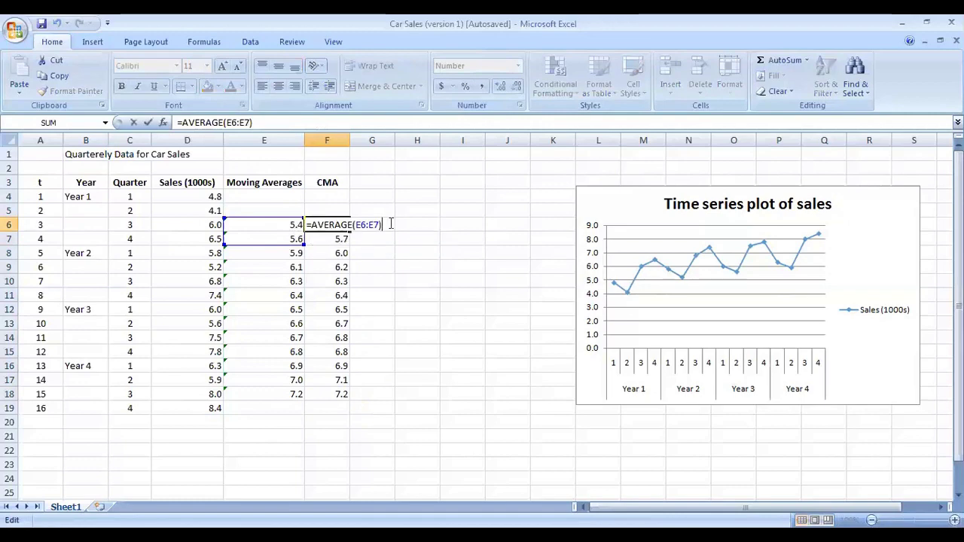
{"action": "key", "text": "Return"}
{"action": "double_click", "coordinate": [339, 238]}
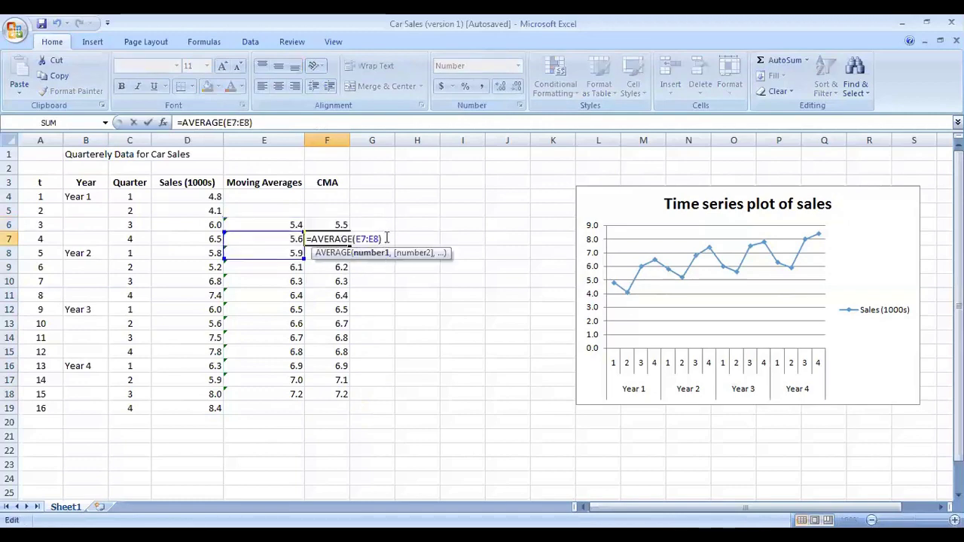
{"action": "key", "text": "Return"}
Clear the CMA formula from F18, whose range extends beyond the moving averages.
{"action": "double_click", "coordinate": [328, 394]}
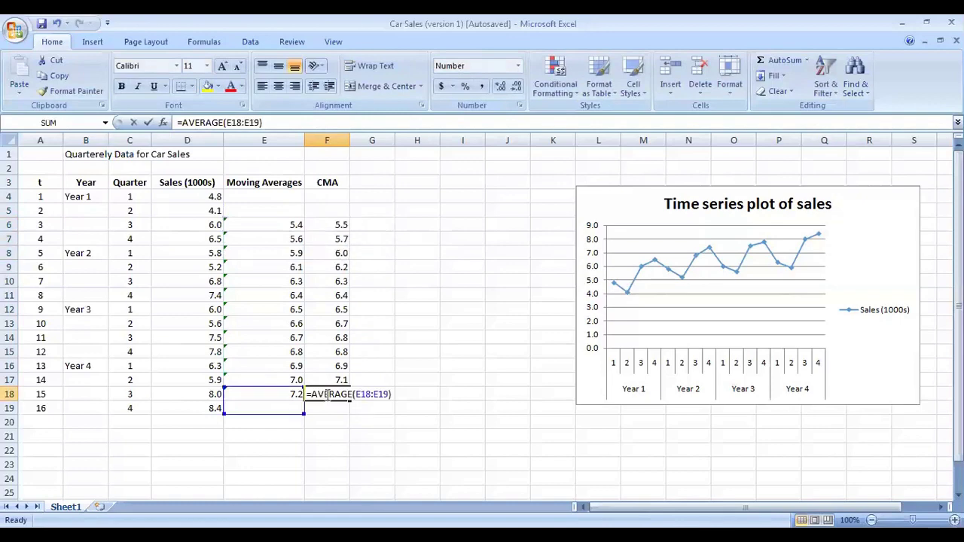
{"action": "left_click", "coordinate": [391, 395]}
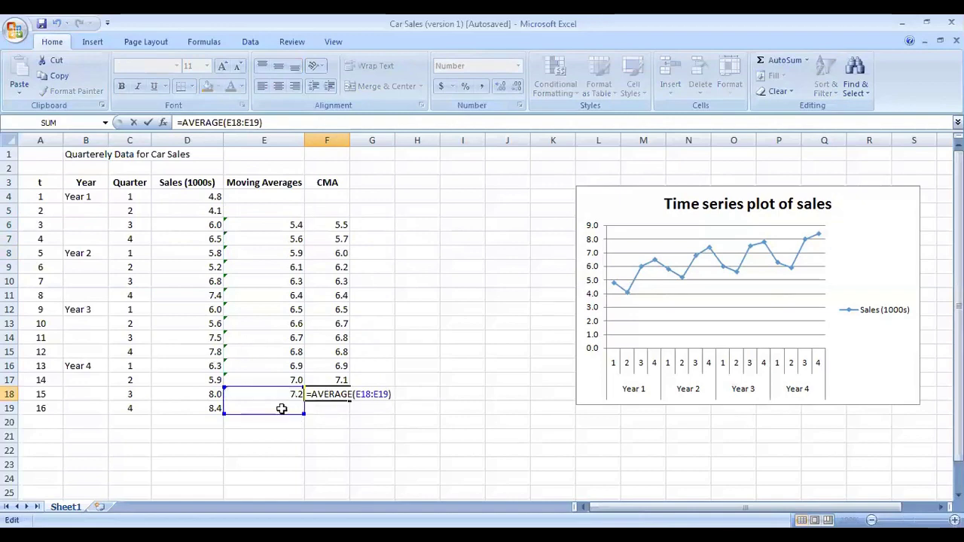
{"action": "key", "text": "BackSpace"}
{"action": "key", "text": "BackSpace"}
{"action": "key", "text": "BackSpace"}
{"action": "key", "text": "BackSpace"}
{"action": "key", "text": "BackSpace"}
{"action": "key", "text": "BackSpace"}
{"action": "key", "text": "BackSpace"}
{"action": "key", "text": "BackSpace"}
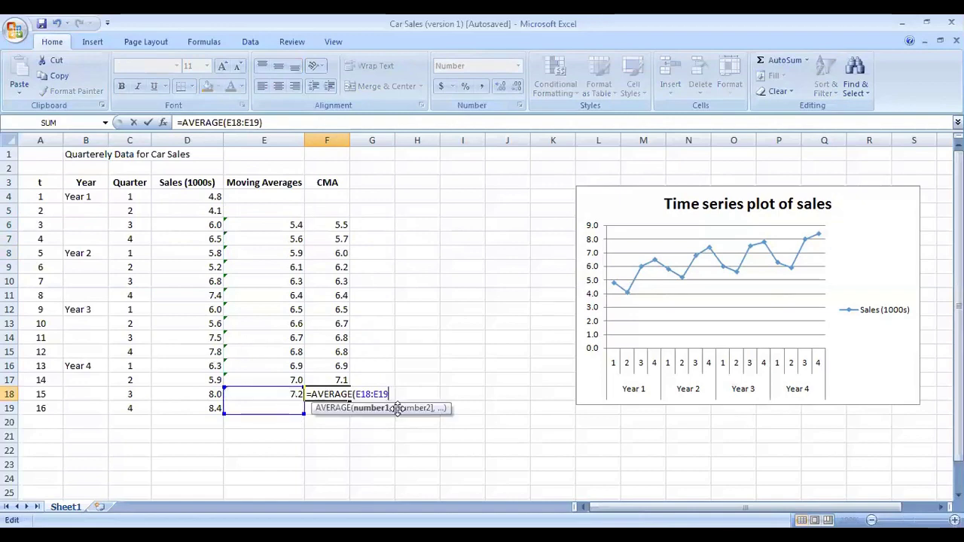
{"action": "key", "text": "BackSpace"}
{"action": "key", "text": "BackSpace"}
{"action": "key", "text": "BackSpace"}
{"action": "key", "text": "BackSpace"}
{"action": "key", "text": "BackSpace"}
{"action": "key", "text": "BackSpace"}
{"action": "key", "text": "BackSpace"}
{"action": "key", "text": "BackSpace"}
{"action": "key", "text": "BackSpace"}
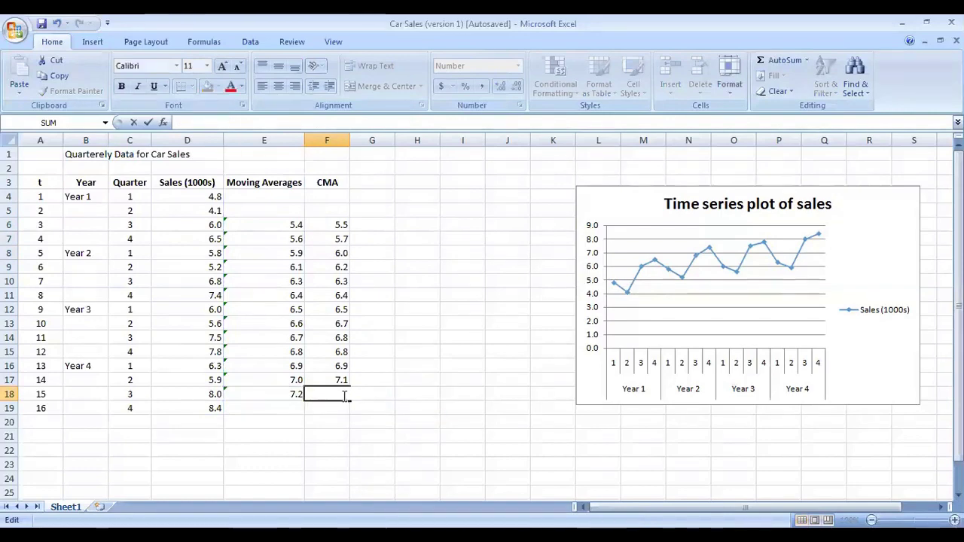
{"action": "key", "text": "Return"}
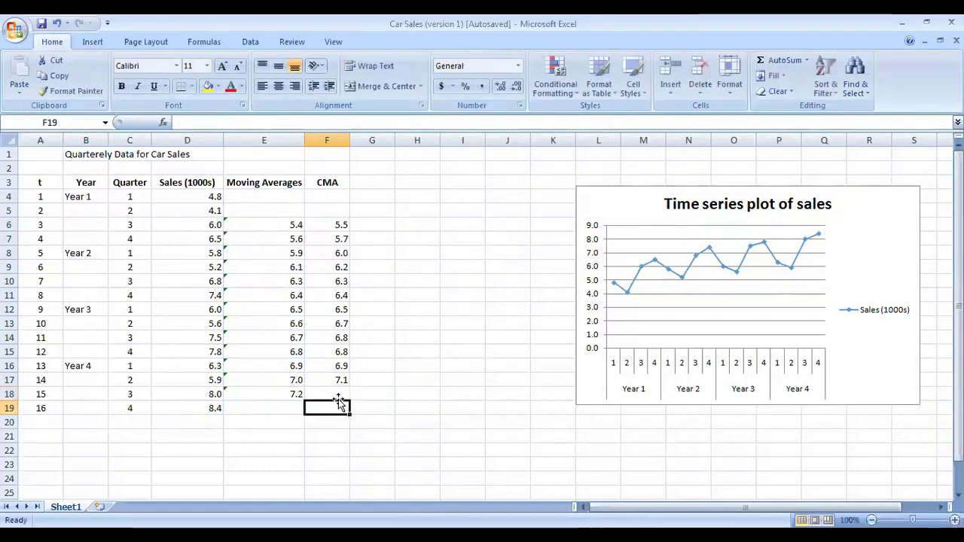
Examine the range averaged by the last CMA formula in F17.
{"action": "double_click", "coordinate": [340, 380]}
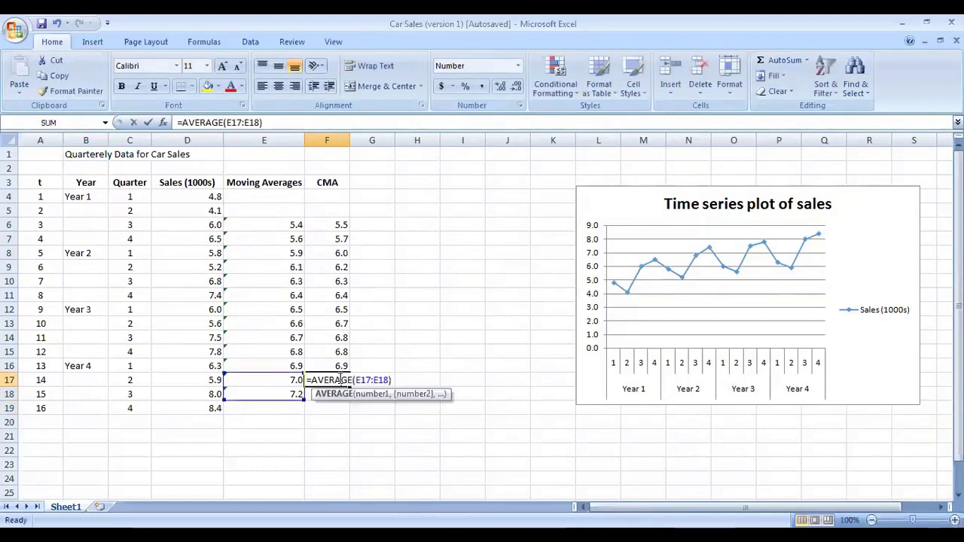
{"action": "left_click", "coordinate": [394, 379]}
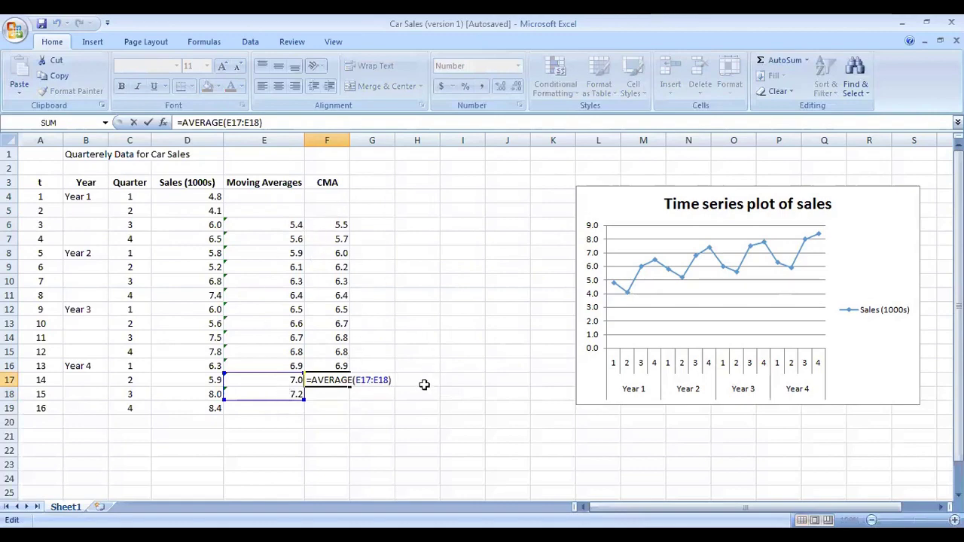
{"action": "key", "text": "Return"}
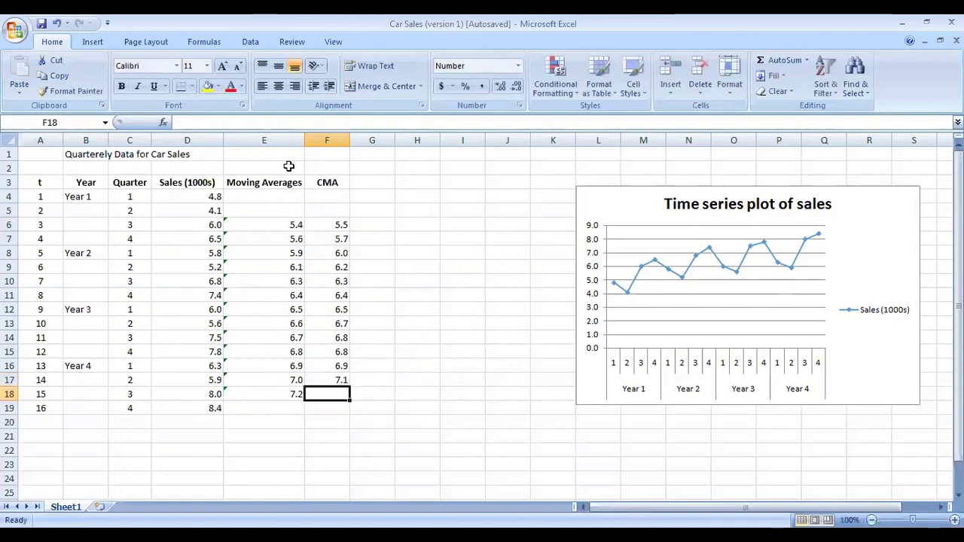
Fill the headers in E3:F3 with yellow and enter "Smoothing- taking out the seasonility and irregularity" above them in E2.
{"action": "left_click_drag", "start_coordinate": [284, 184], "coordinate": [318, 183]}
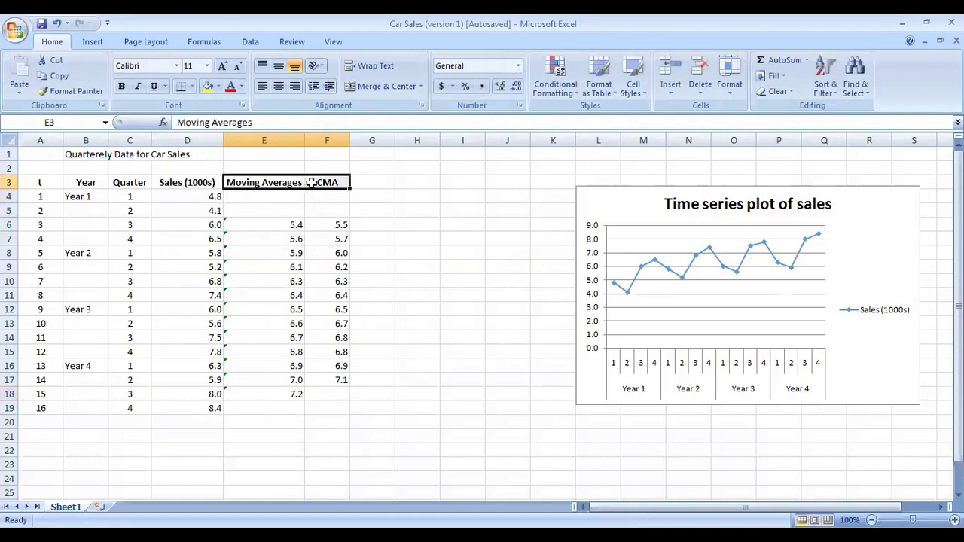
{"action": "left_click", "coordinate": [208, 86]}
{"action": "left_click", "coordinate": [267, 168]}
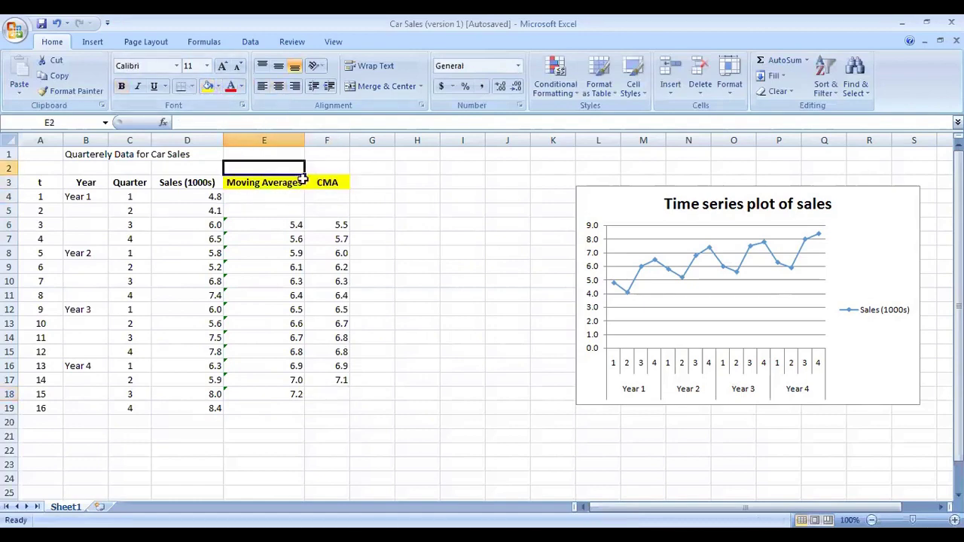
{"action": "type", "text": "Smoothi"}
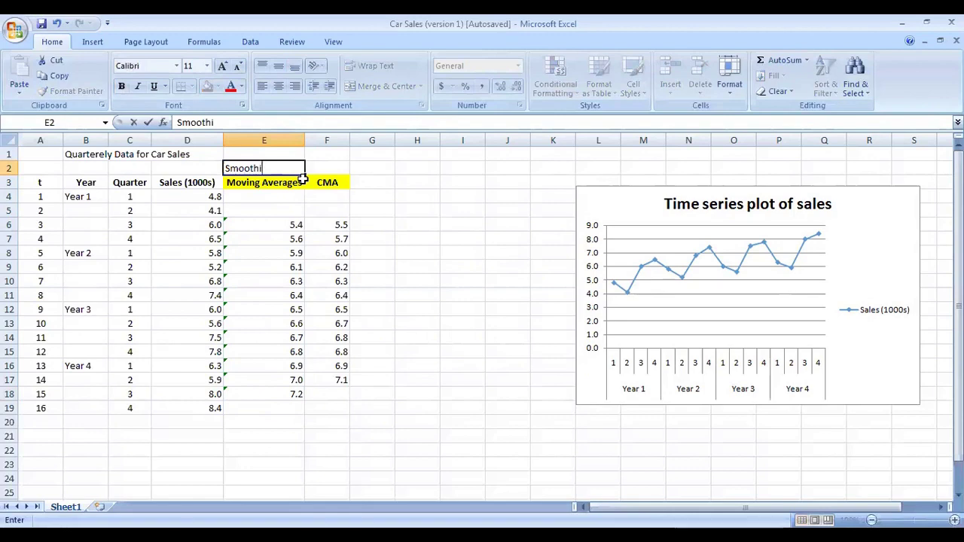
{"action": "type", "text": "ng- taking o"}
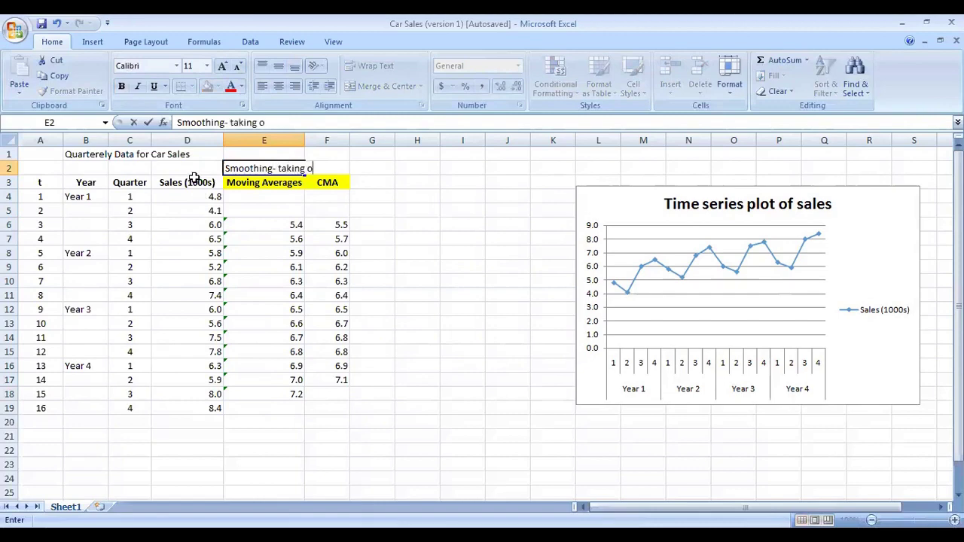
{"action": "type", "text": "ut the seas"}
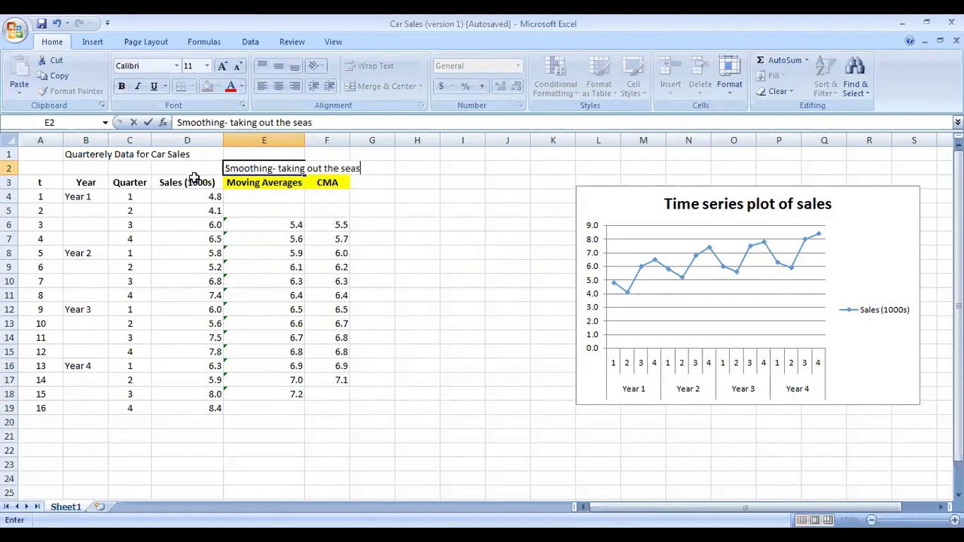
{"action": "type", "text": "onility a"}
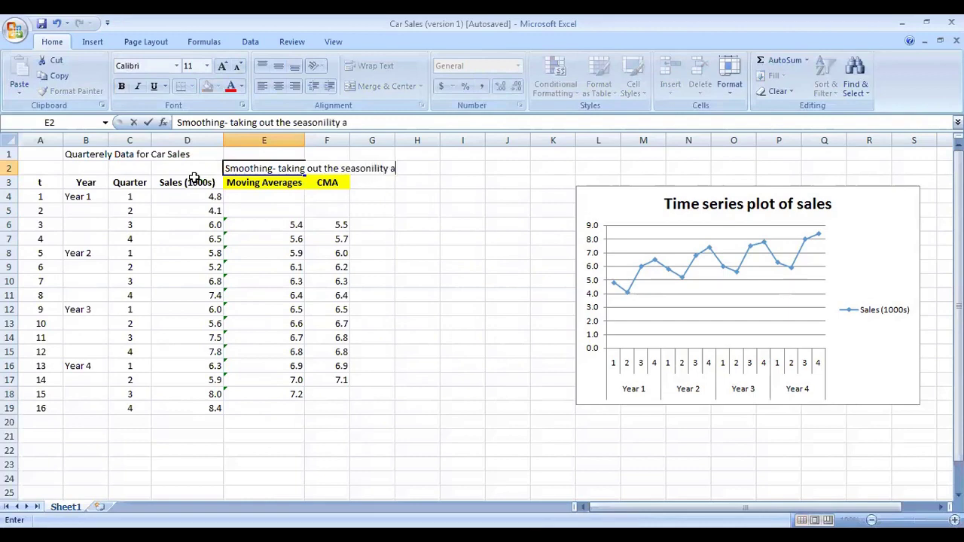
{"action": "type", "text": "nd irregu"}
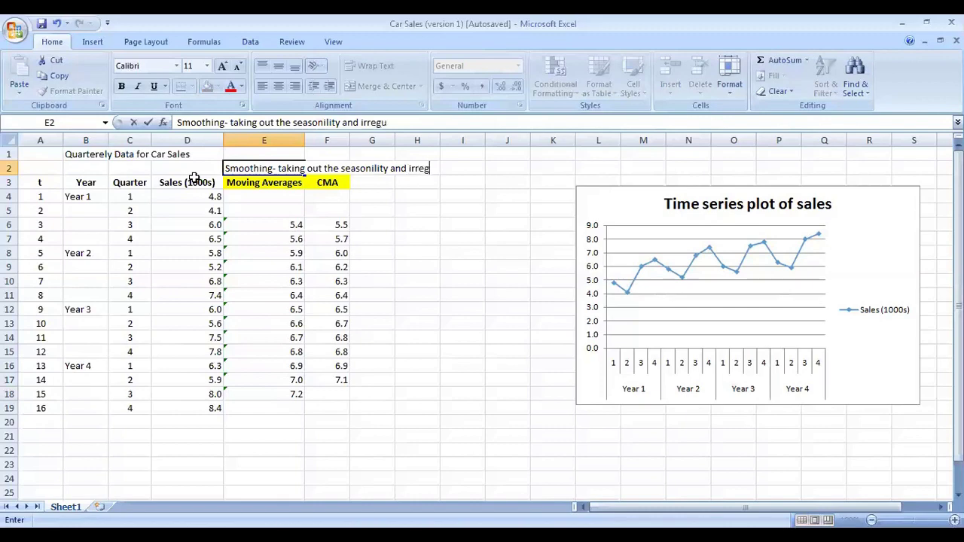
{"action": "type", "text": "larity"}
{"action": "key", "text": "Return"}
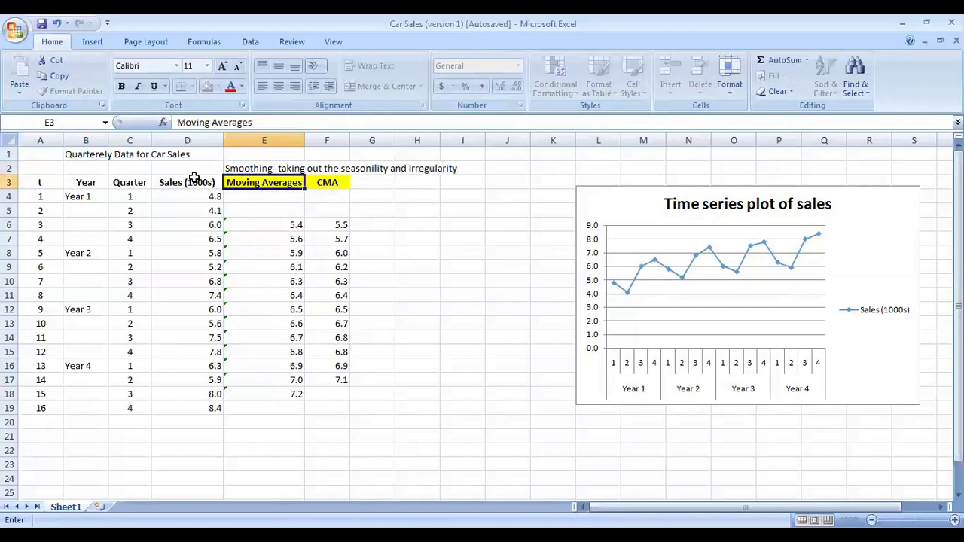
Change the word "Smoothing" to "Smoothening" in the E2 note.
{"action": "left_click", "coordinate": [379, 173]}
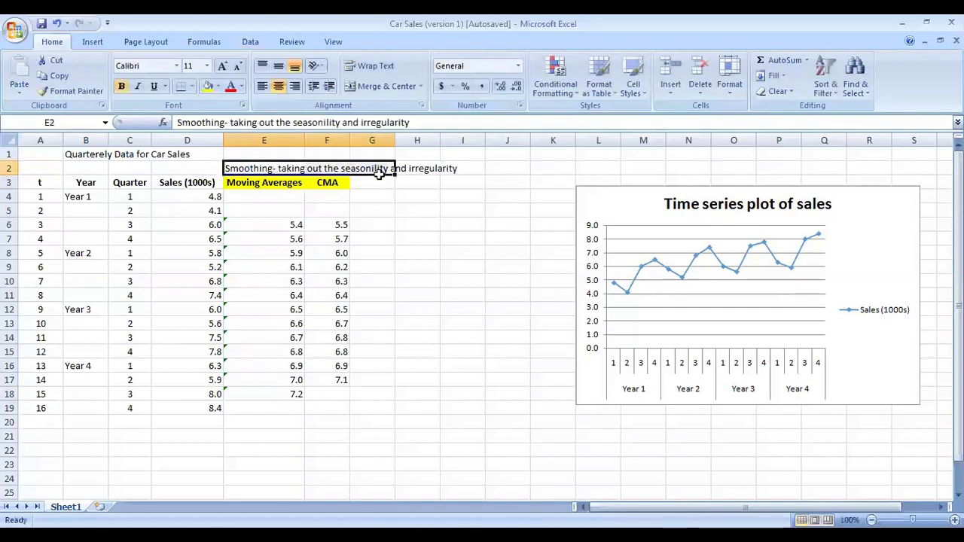
{"action": "left_click_drag", "start_coordinate": [378, 173], "coordinate": [419, 168]}
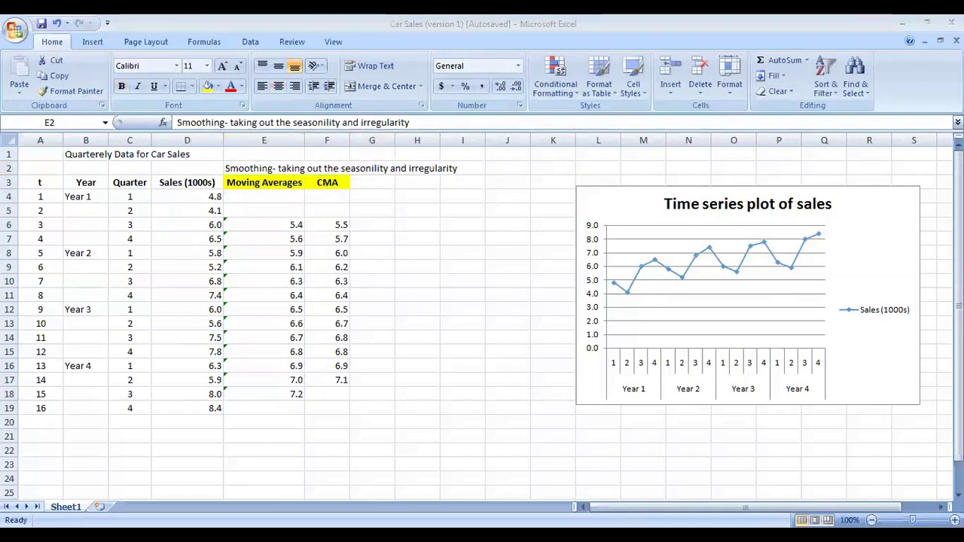
{"action": "left_click", "coordinate": [268, 168]}
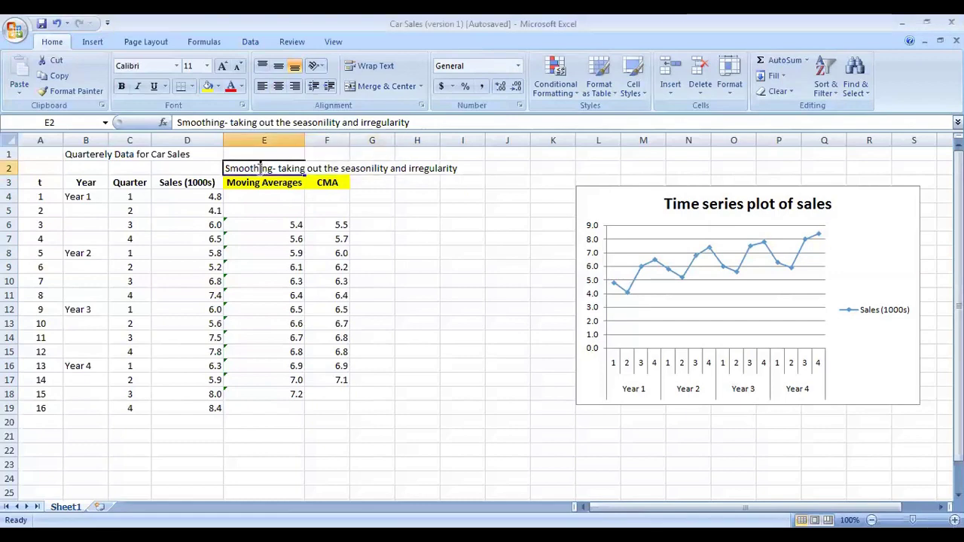
{"action": "double_click", "coordinate": [256, 168]}
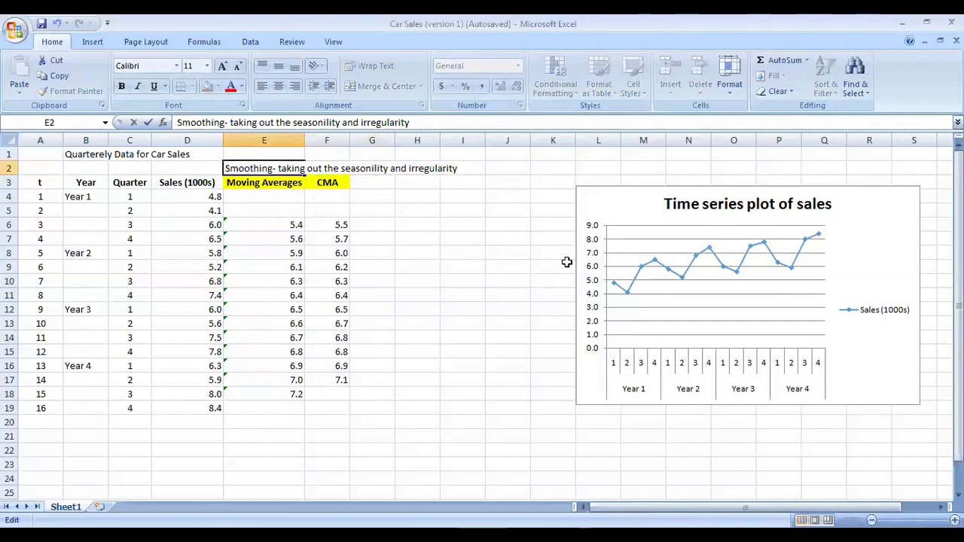
{"action": "type", "text": "en"}
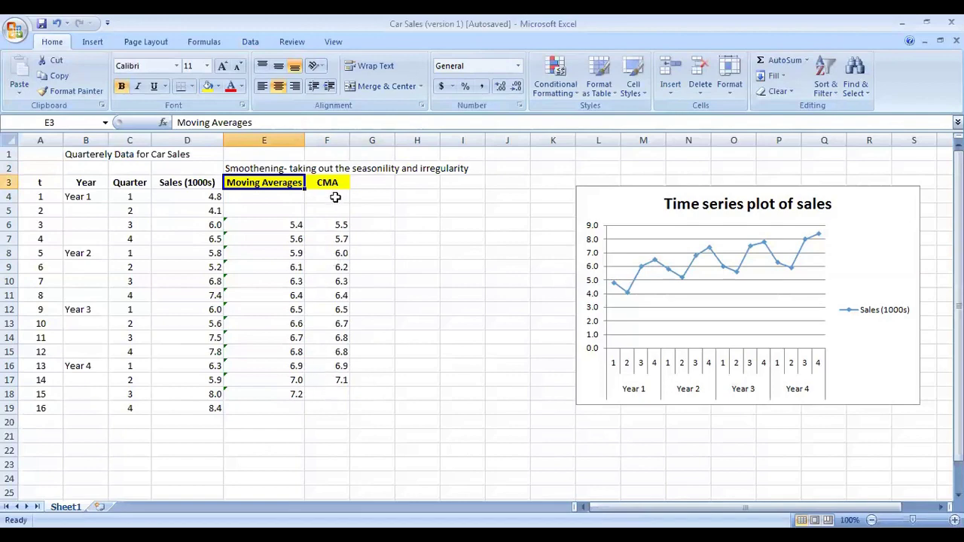
Review the CMA column in F3:F18 and move the time series chart closer to the data table.
{"action": "left_click_drag", "start_coordinate": [327, 184], "coordinate": [324, 395]}
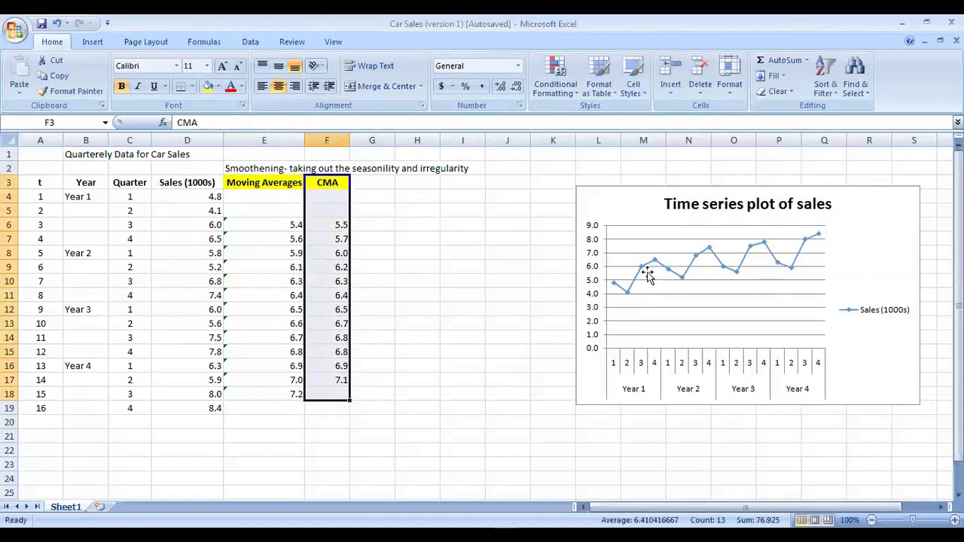
{"action": "left_click_drag", "start_coordinate": [733, 195], "coordinate": [576, 185]}
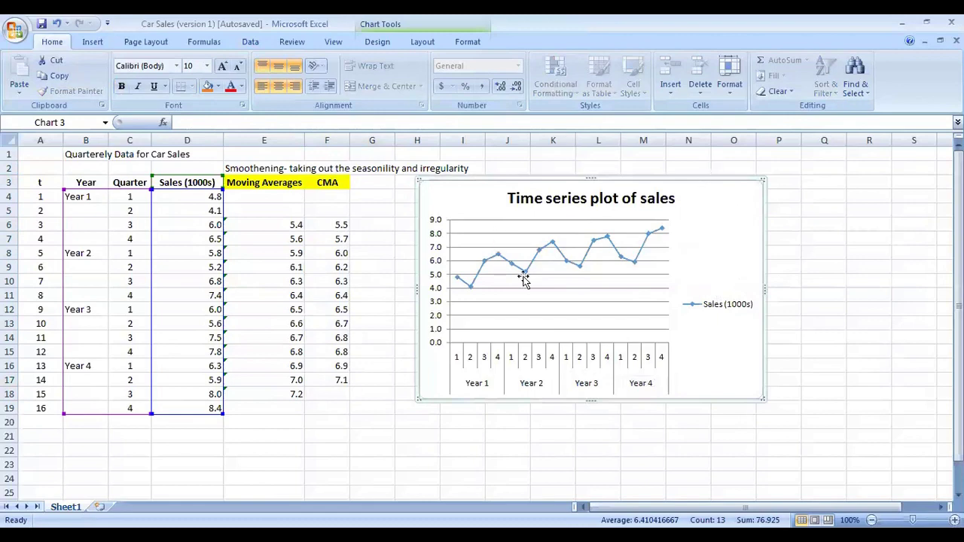
Add a new series to the time series chart's data source, taking its name from the CMA header in F3.
{"action": "left_click", "coordinate": [372, 43]}
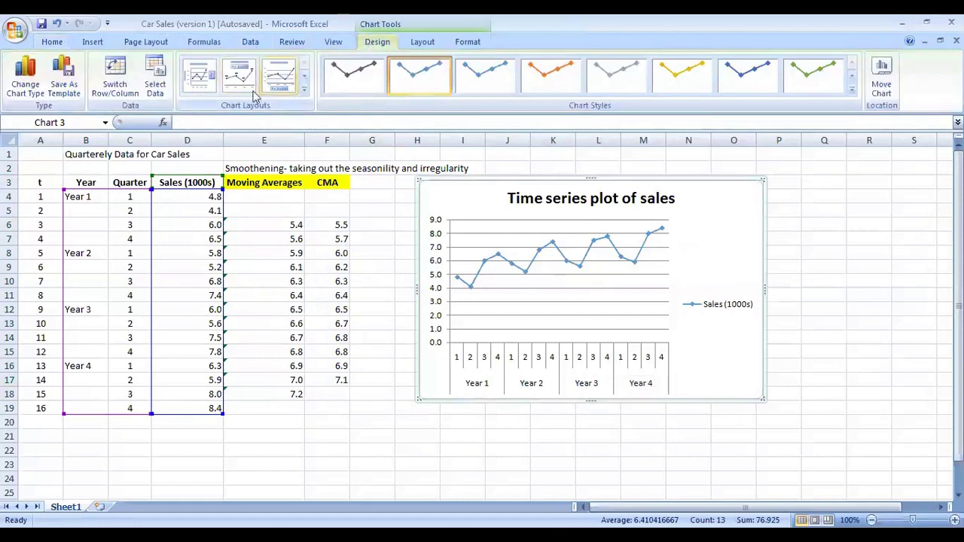
{"action": "left_click", "coordinate": [154, 79]}
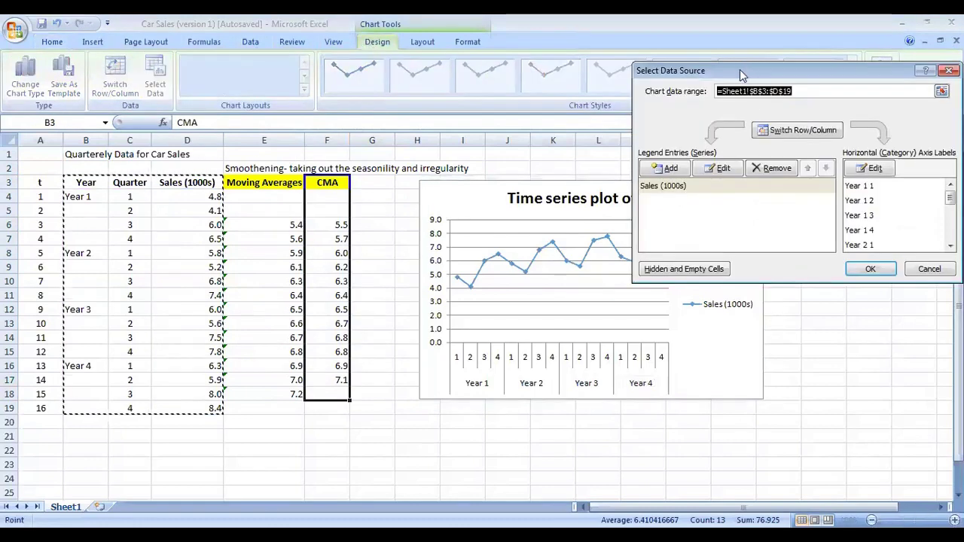
{"action": "left_click_drag", "start_coordinate": [740, 71], "coordinate": [716, 258]}
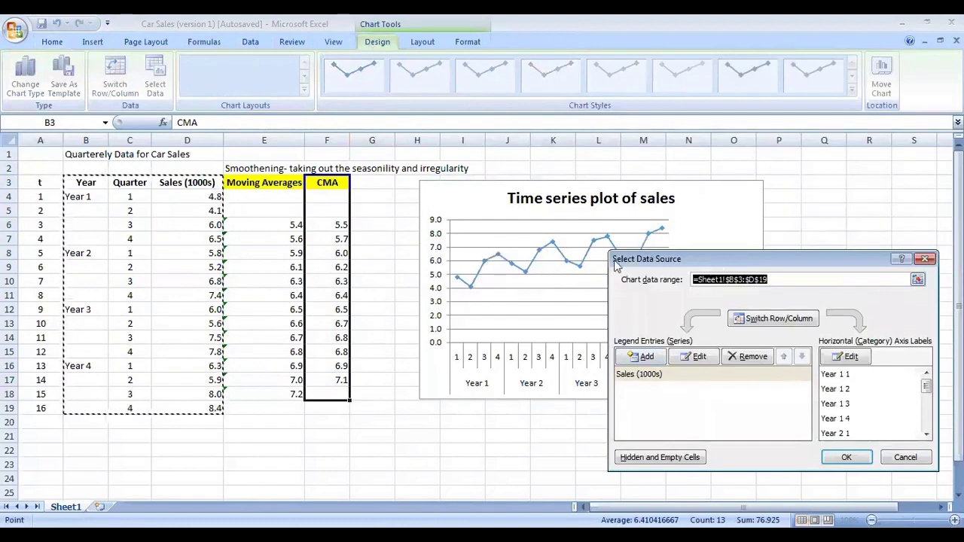
{"action": "left_click", "coordinate": [642, 357]}
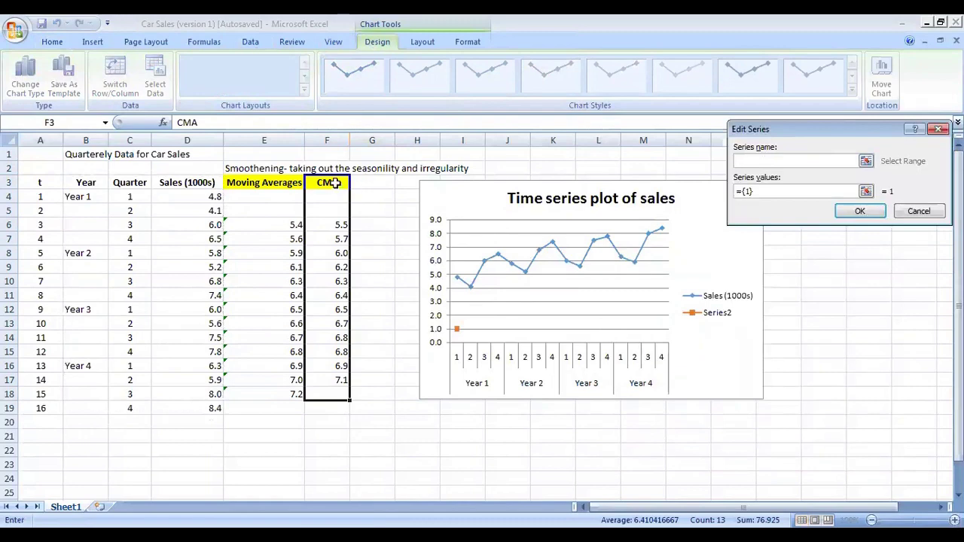
{"action": "left_click", "coordinate": [334, 183]}
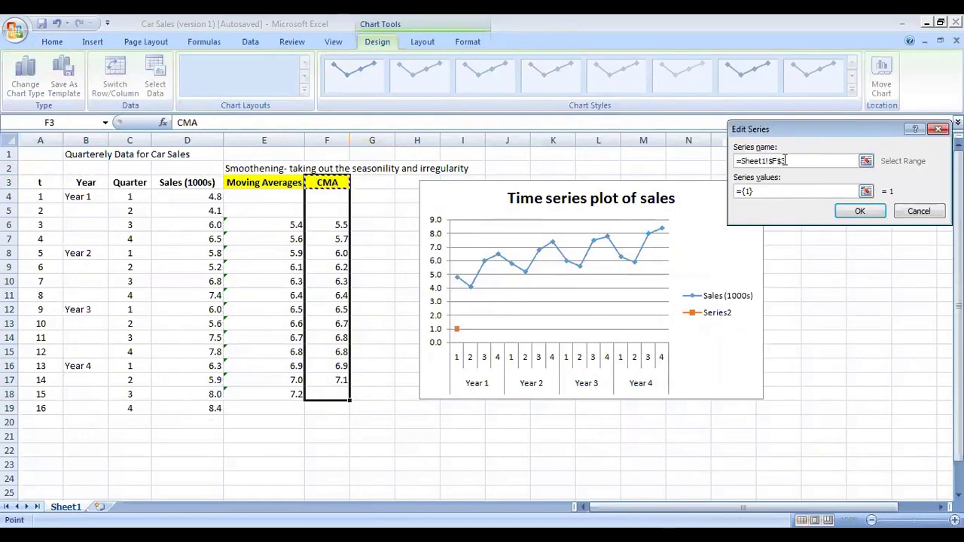
Set the CMA series values to F4:F19 and apply the updated data source to the chart.
{"action": "left_click_drag", "start_coordinate": [804, 131], "coordinate": [702, 179]}
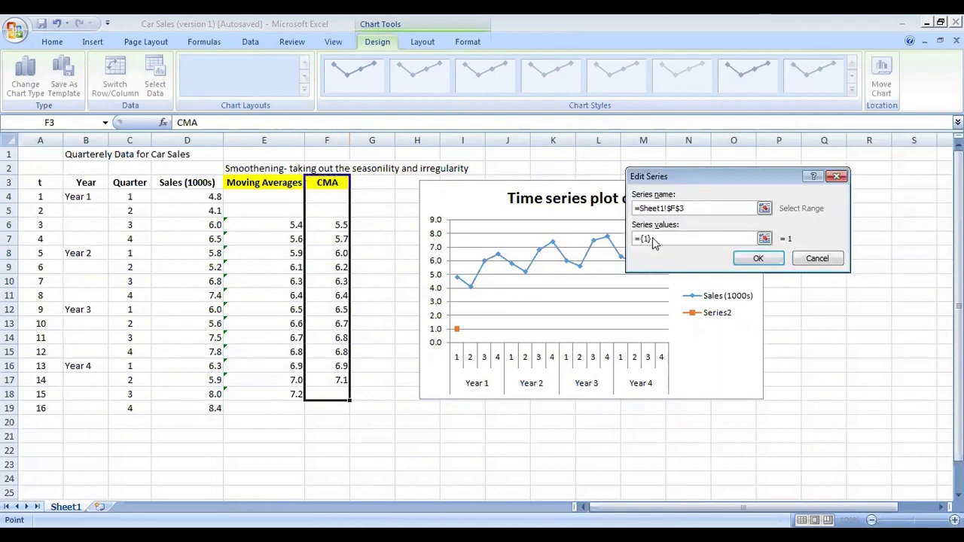
{"action": "left_click_drag", "start_coordinate": [654, 241], "coordinate": [631, 240]}
{"action": "key", "text": "BackSpace"}
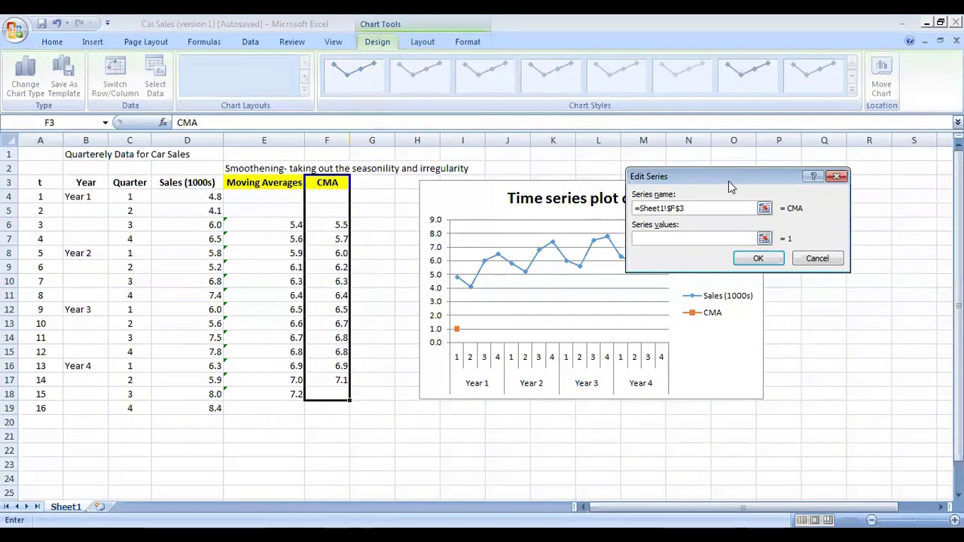
{"action": "left_click_drag", "start_coordinate": [730, 179], "coordinate": [753, 162]}
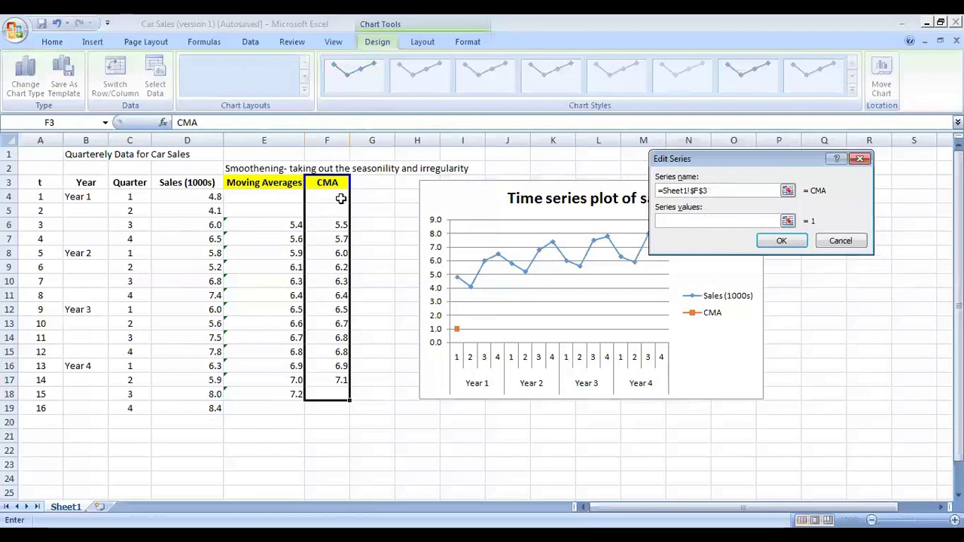
{"action": "left_click_drag", "start_coordinate": [337, 199], "coordinate": [330, 409]}
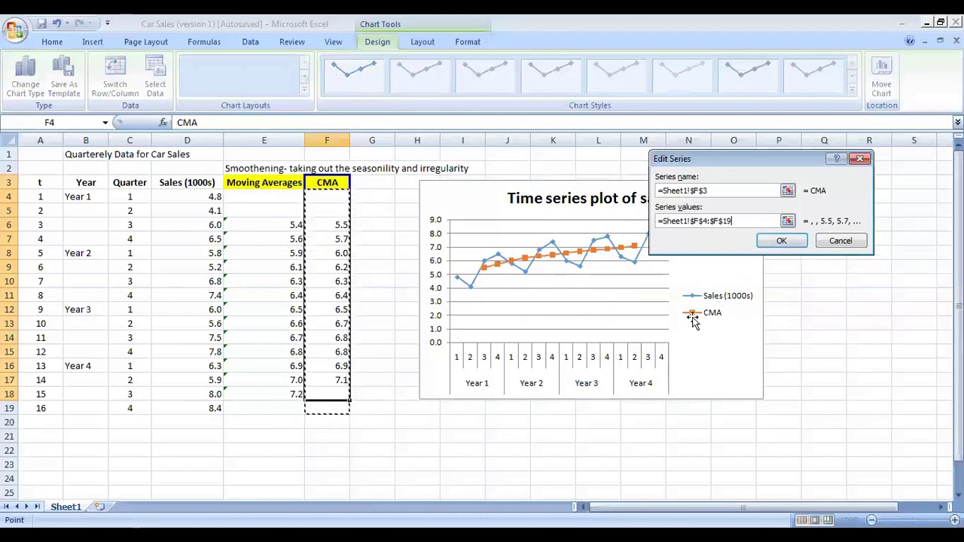
{"action": "left_click", "coordinate": [784, 240]}
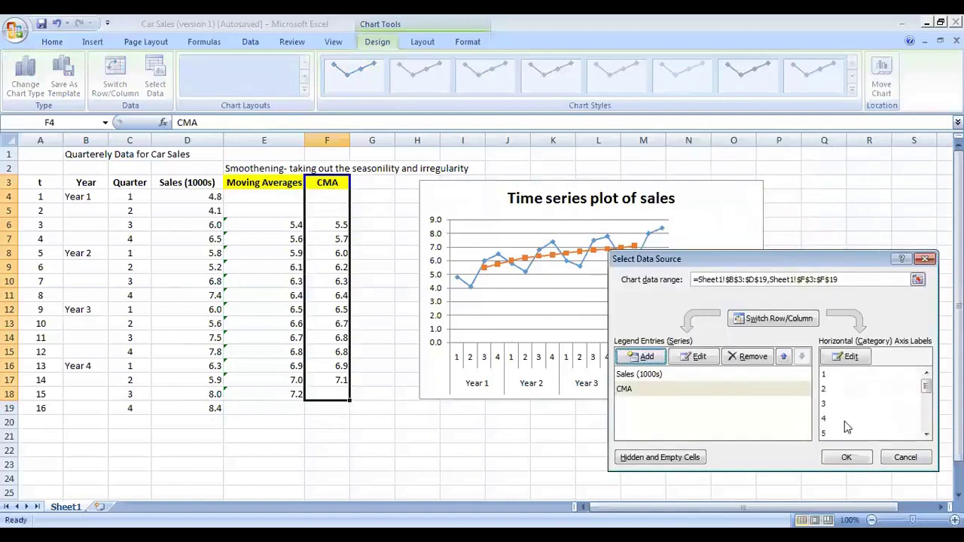
{"action": "left_click", "coordinate": [847, 457]}
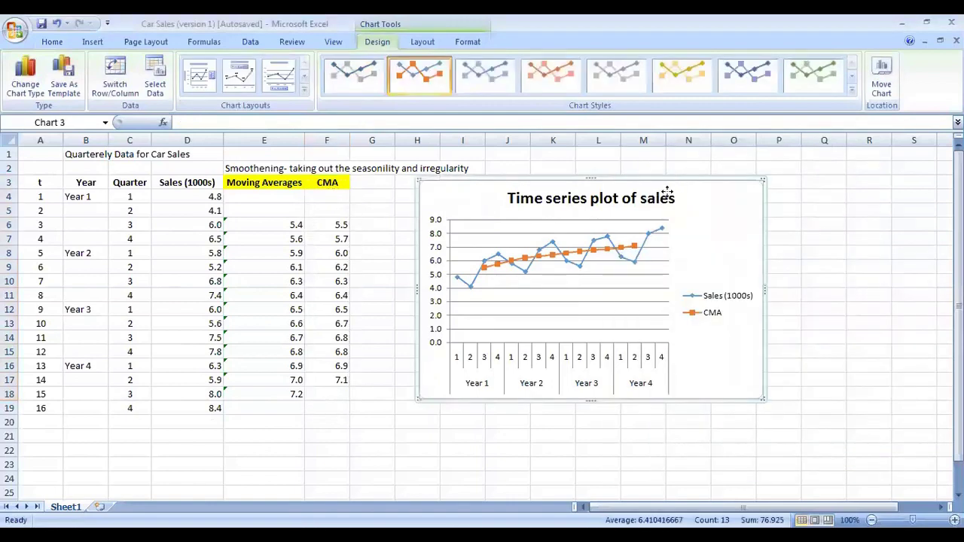
Move the time series chart away from the data table so it starts near column K, level with row 3.
{"action": "left_click_drag", "start_coordinate": [668, 193], "coordinate": [629, 199]}
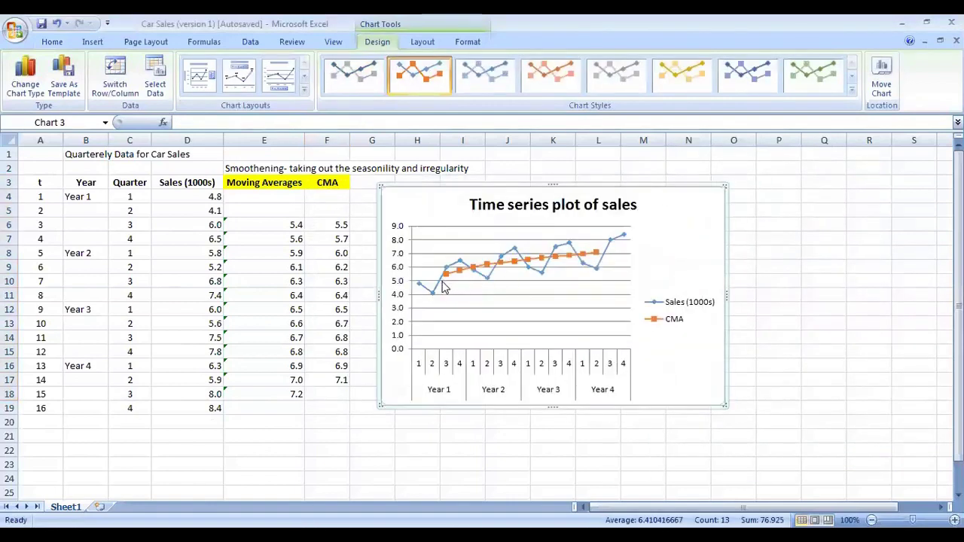
{"action": "mouse_move", "coordinate": [441, 287]}
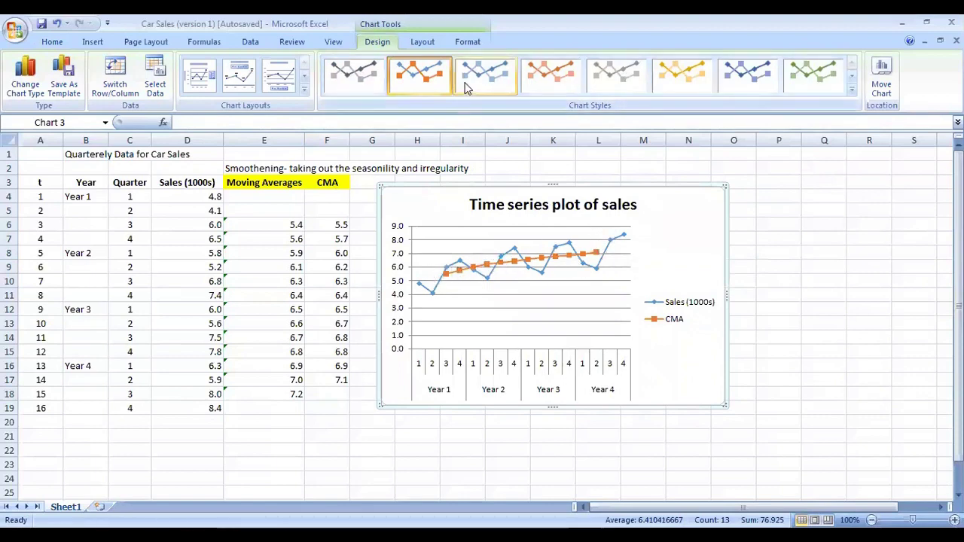
{"action": "left_click", "coordinate": [519, 198]}
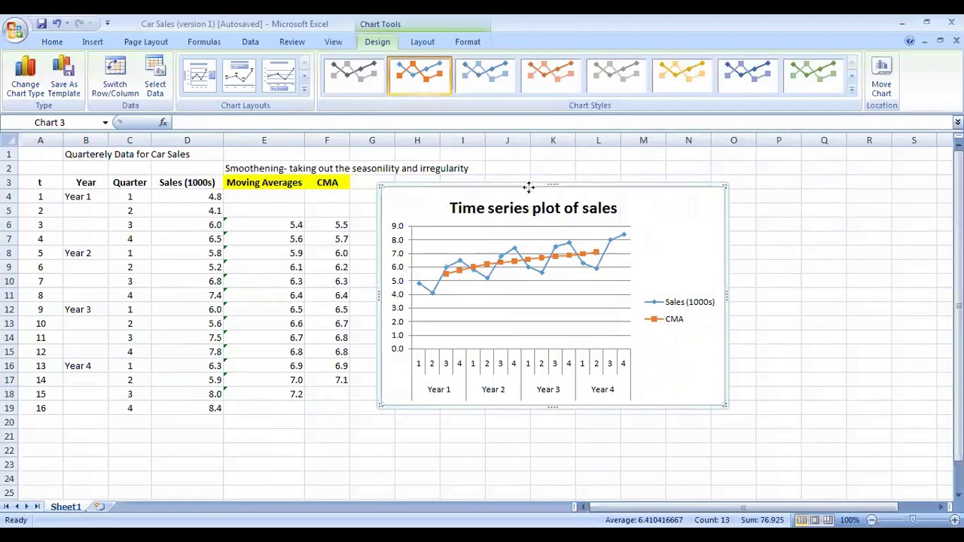
{"action": "left_click_drag", "start_coordinate": [527, 186], "coordinate": [674, 173]}
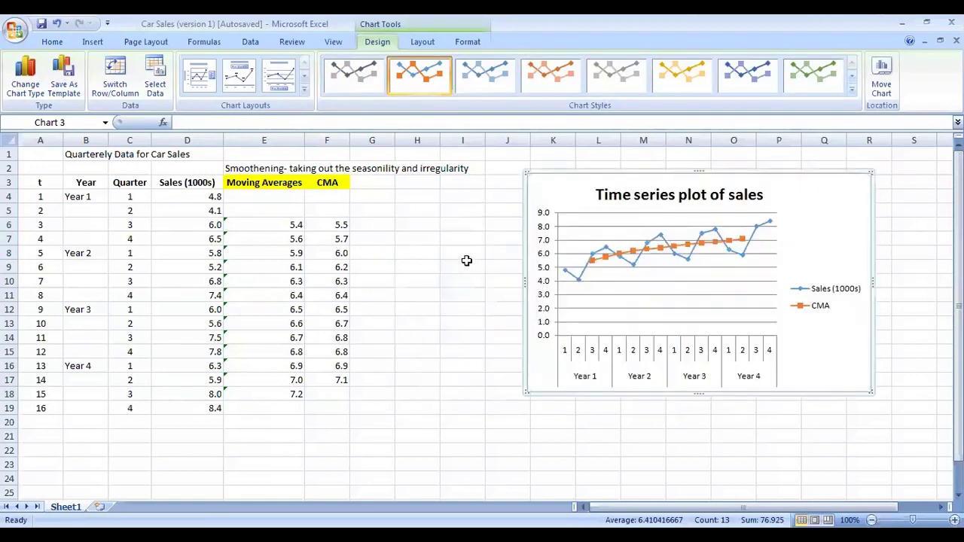